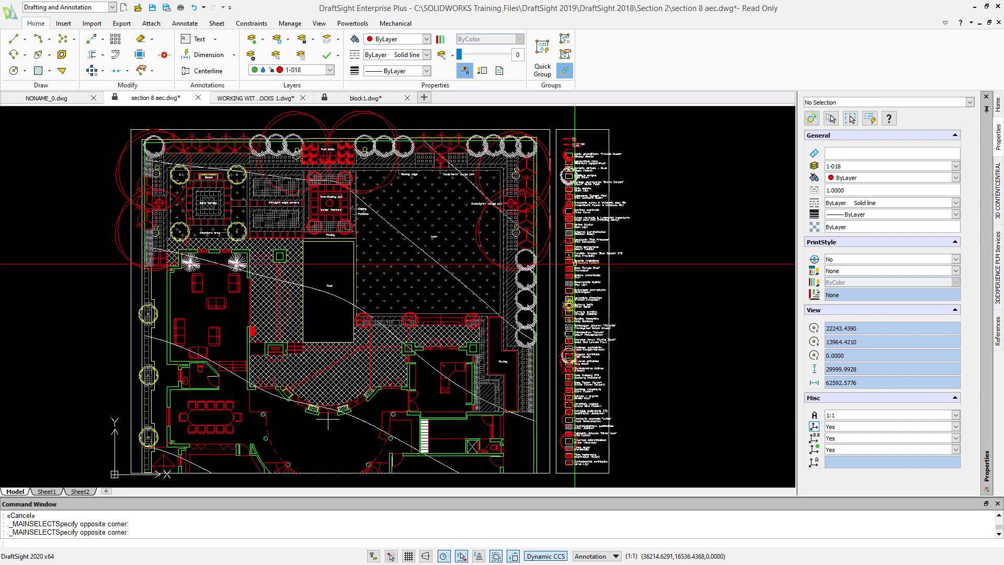
# Inspect the properties of the large tree, the shrub along the boundary and the indoor plant blocks in the landscape plan.
pyautogui.click(546, 234)
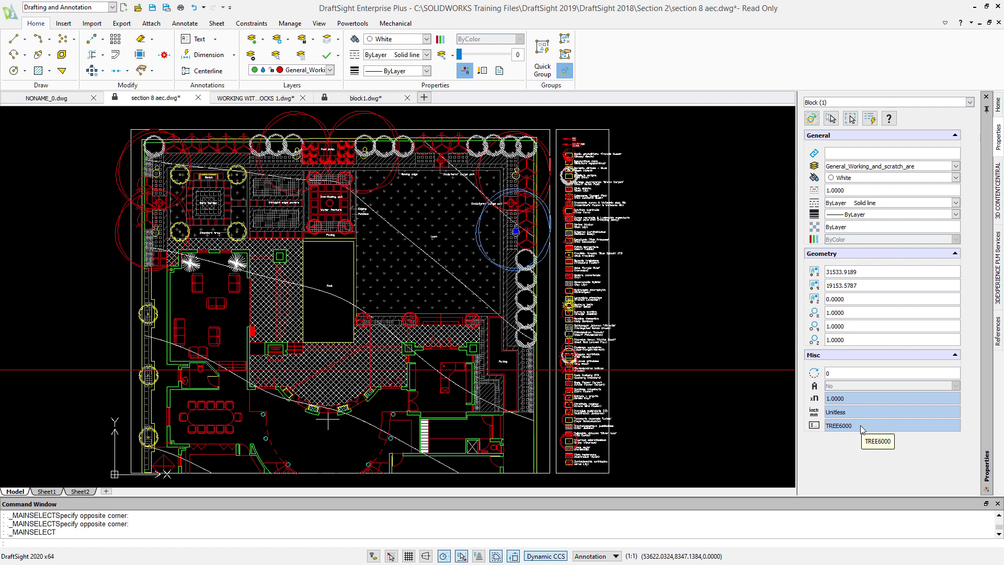
pyautogui.press('Escape')
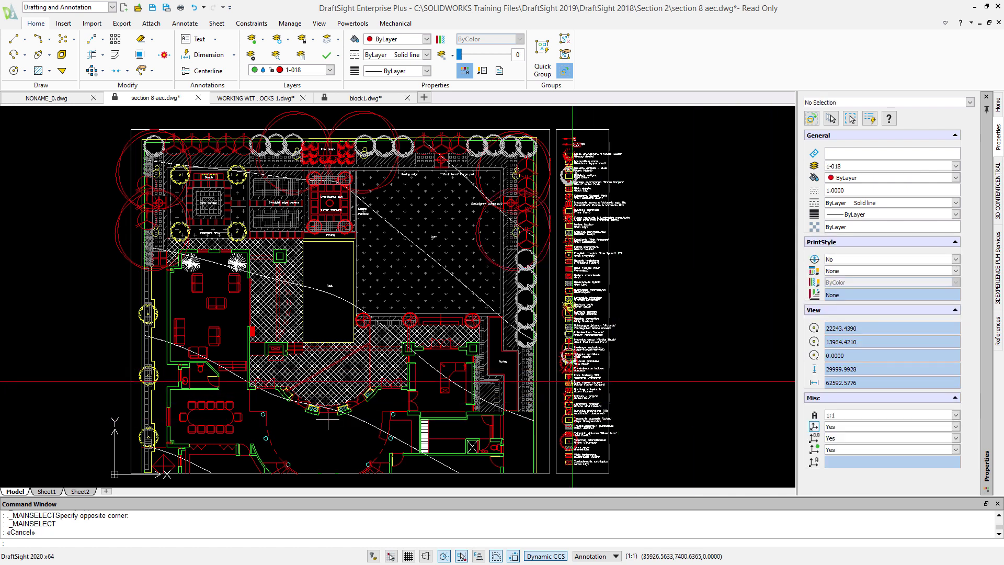
pyautogui.click(149, 314)
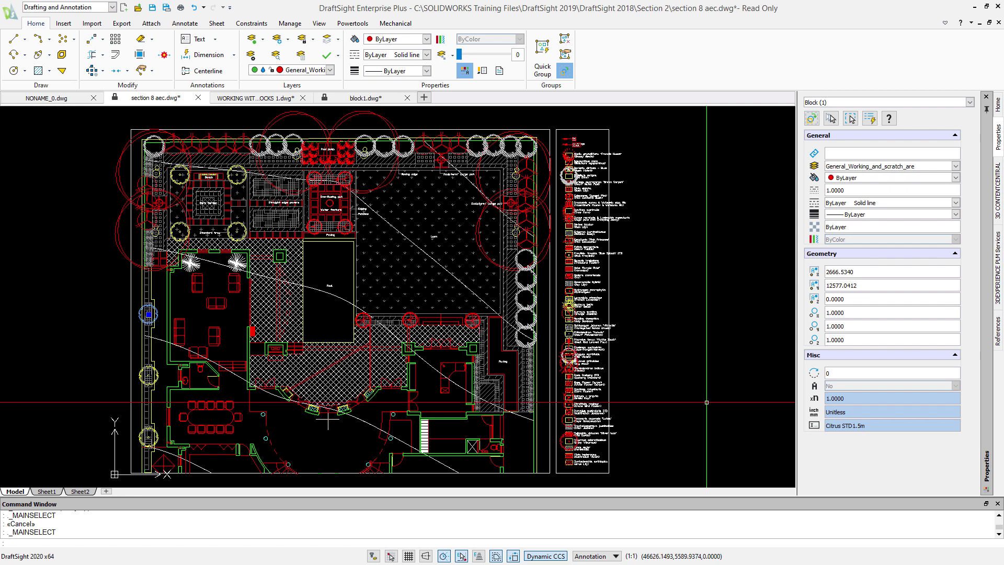
pyautogui.press('Escape')
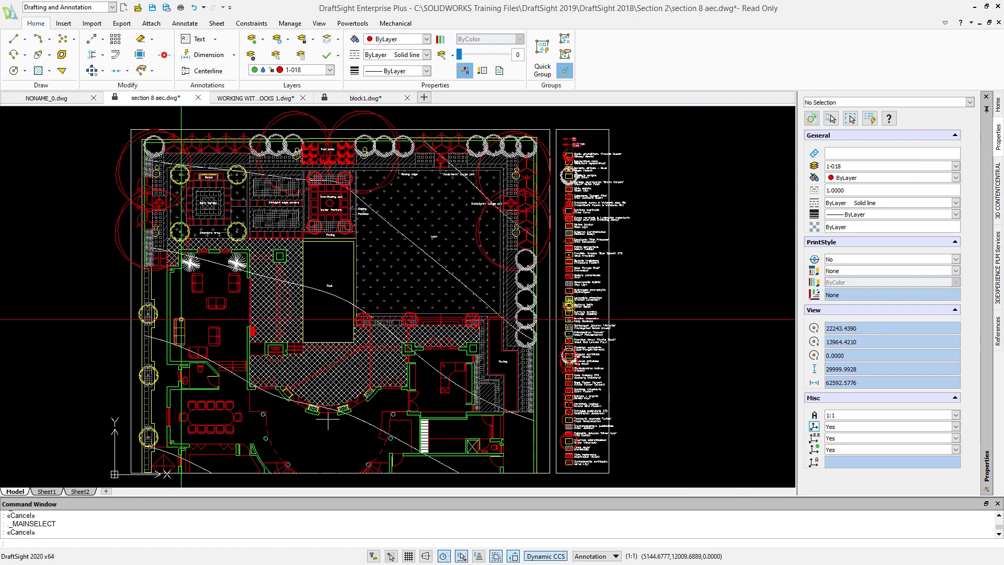
pyautogui.click(194, 261)
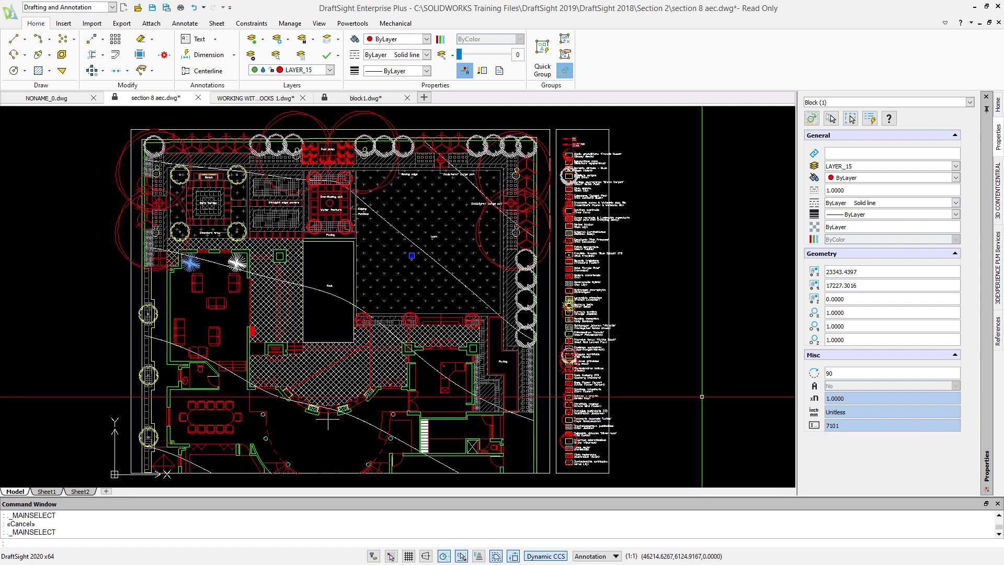
pyautogui.press('Escape')
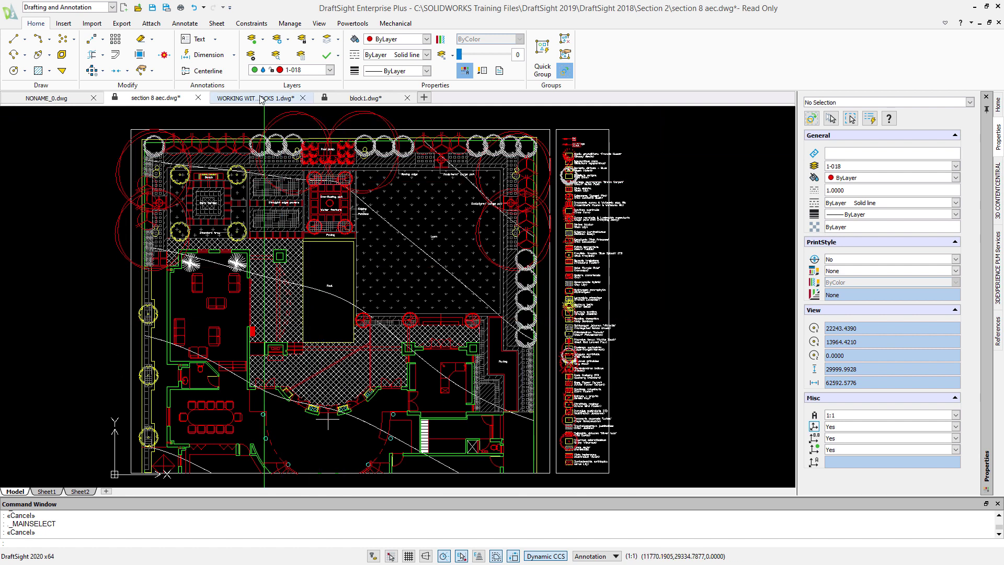
# Switch to the drawing WORKING WITH BLOCKS 1.dwg.
pyautogui.click(244, 97)
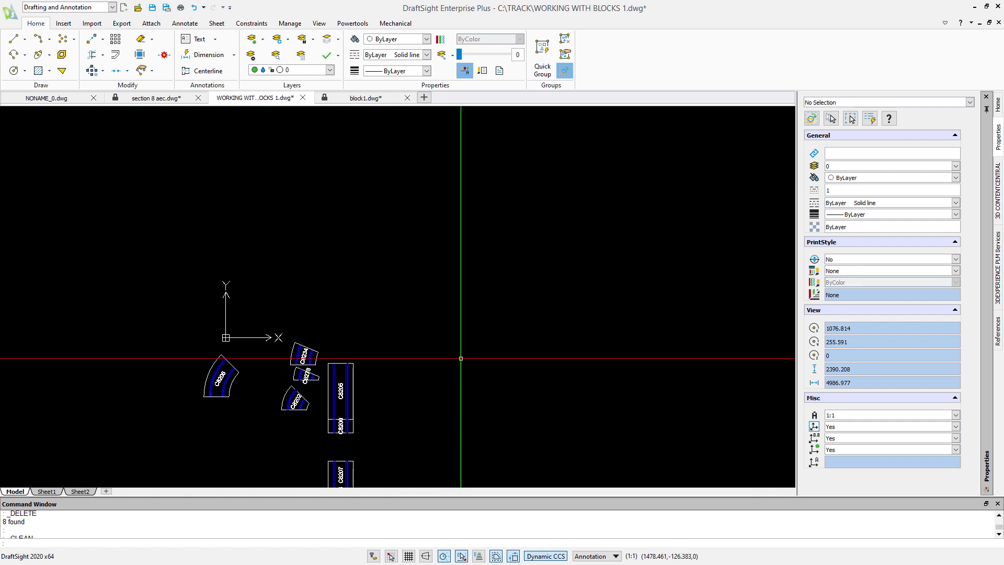
pyautogui.moveTo(454, 358); pyautogui.dragTo(477, 286, button='middle')
pyautogui.click(478, 287)
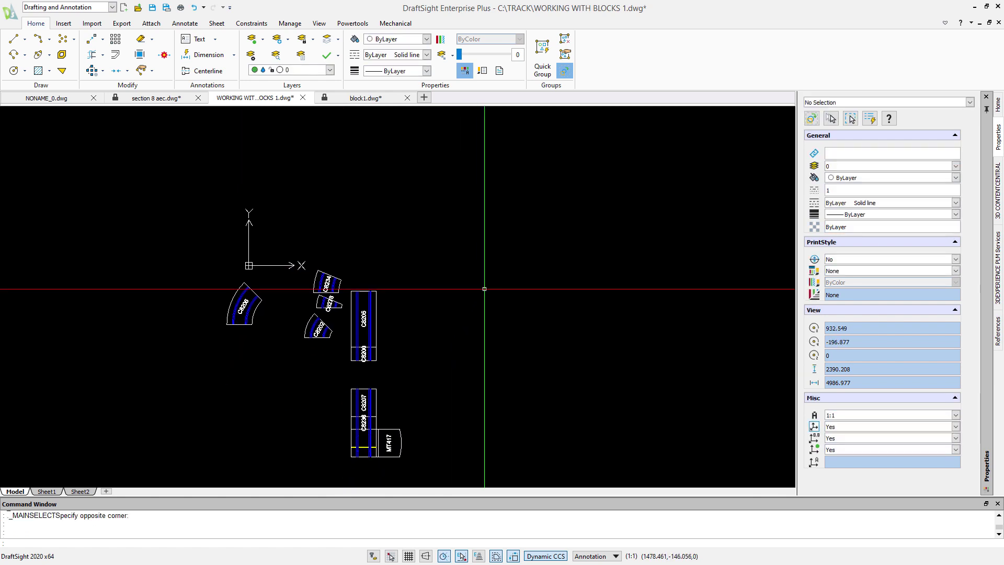
pyautogui.moveTo(485, 289)
pyautogui.mouseDown(button='middle')
pyautogui.moveTo(460, 282)
pyautogui.moveTo(445, 295)
pyautogui.mouseUp(button='middle')
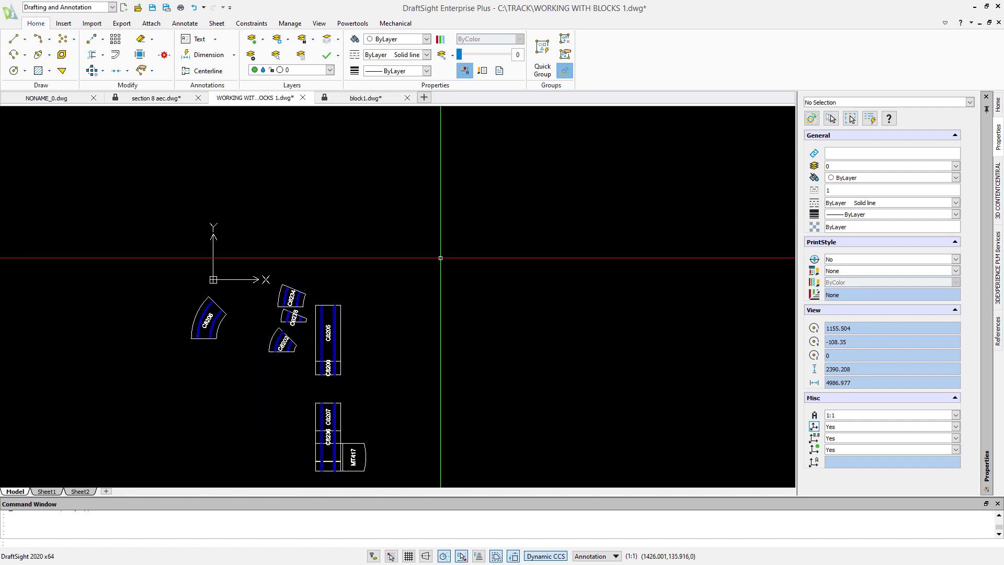
pyautogui.moveTo(448, 238); pyautogui.dragTo(393, 356, button='middle')
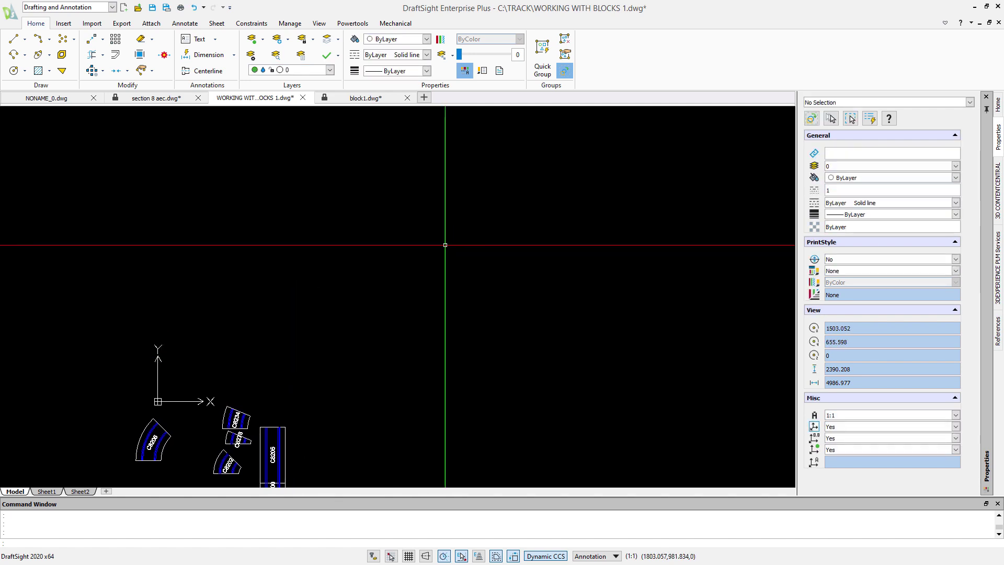
# Insert the MT417 block in the empty area above the existing track pieces, rotated 90 degrees clockwise.
pyautogui.click(64, 24)
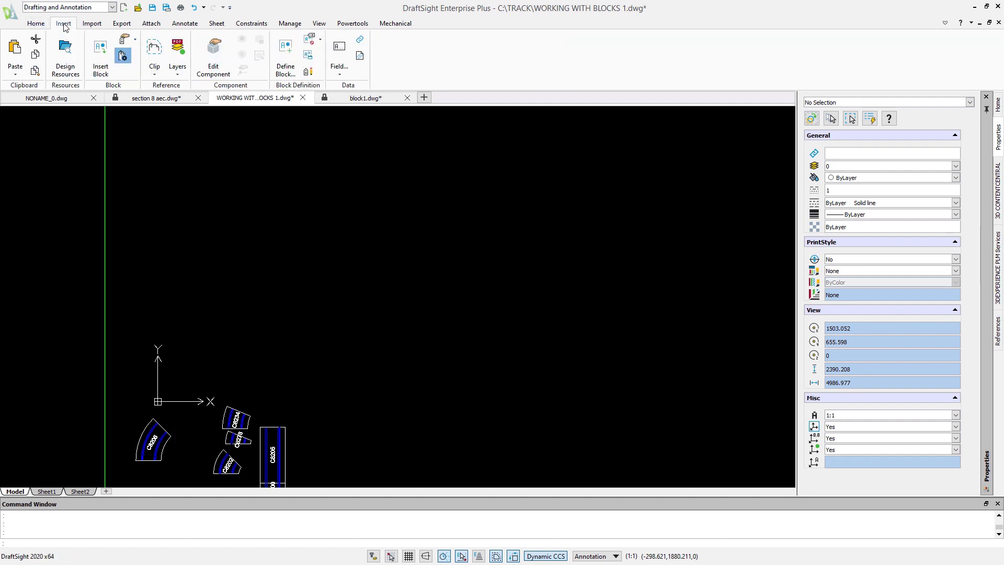
pyautogui.click(102, 52)
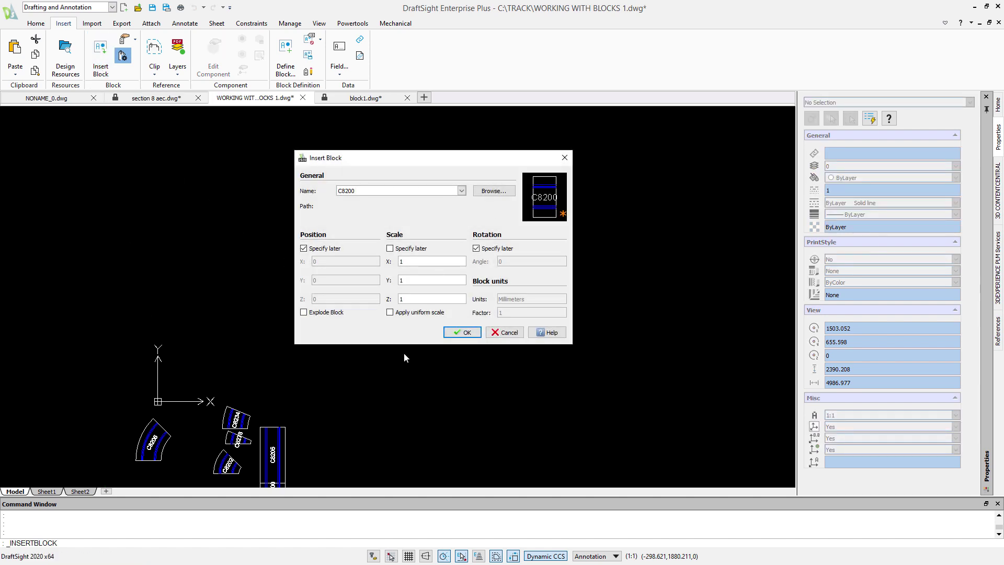
pyautogui.click(462, 190)
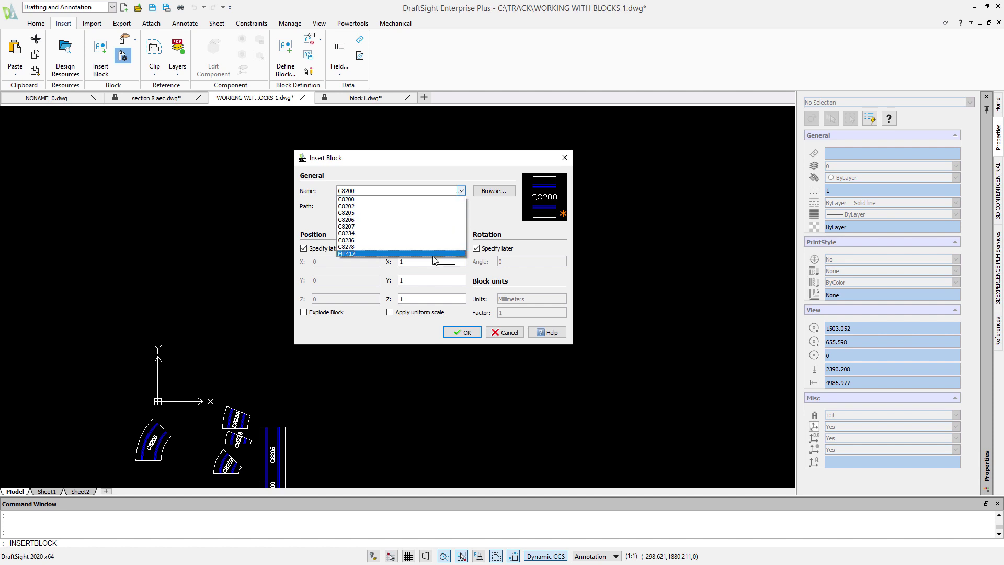
pyautogui.click(349, 255)
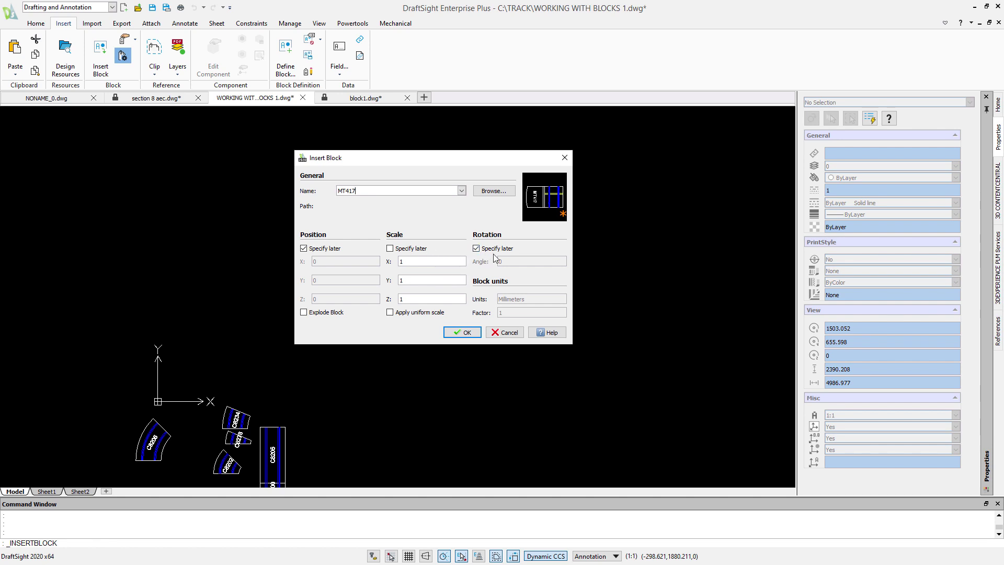
pyautogui.click(463, 332)
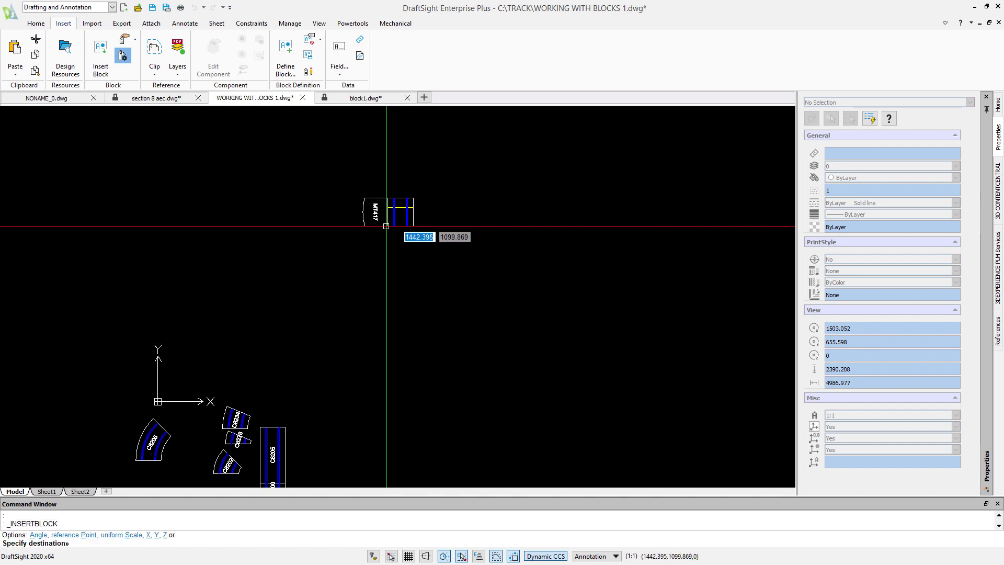
pyautogui.click(338, 240)
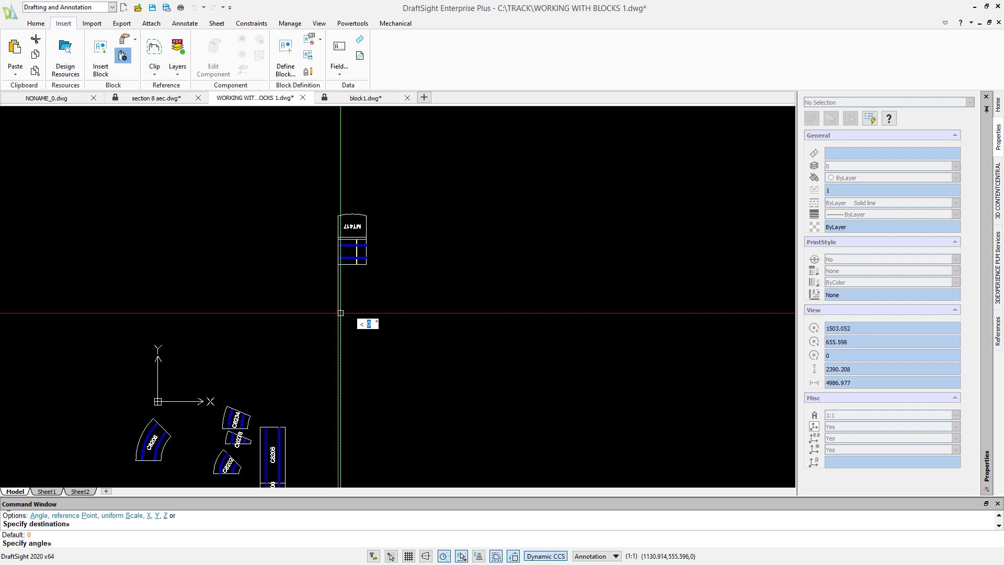
pyautogui.press('Return')
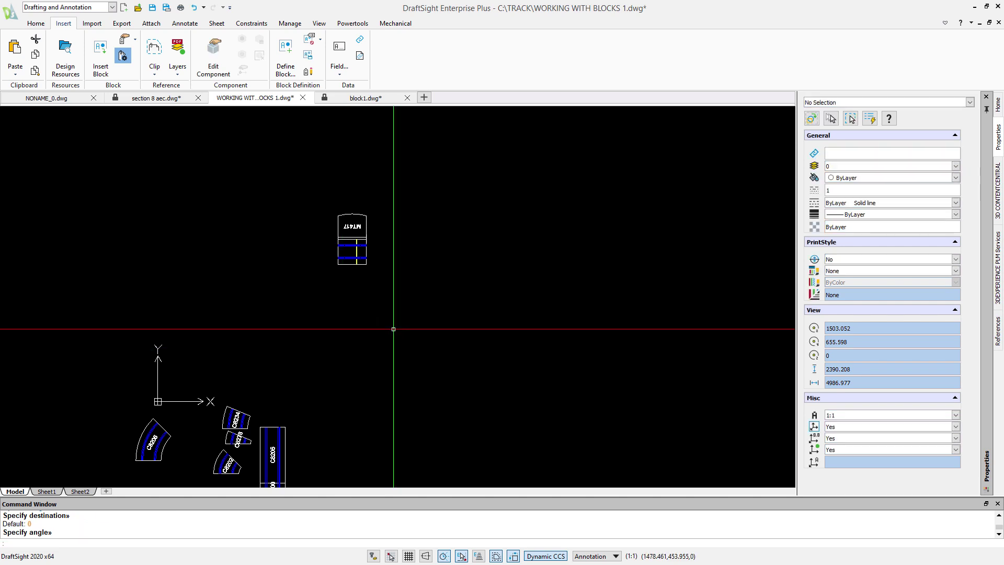
# Insert the C8205 straight track block horizontally, joined to the open track end of MT417.
pyautogui.press('Return')
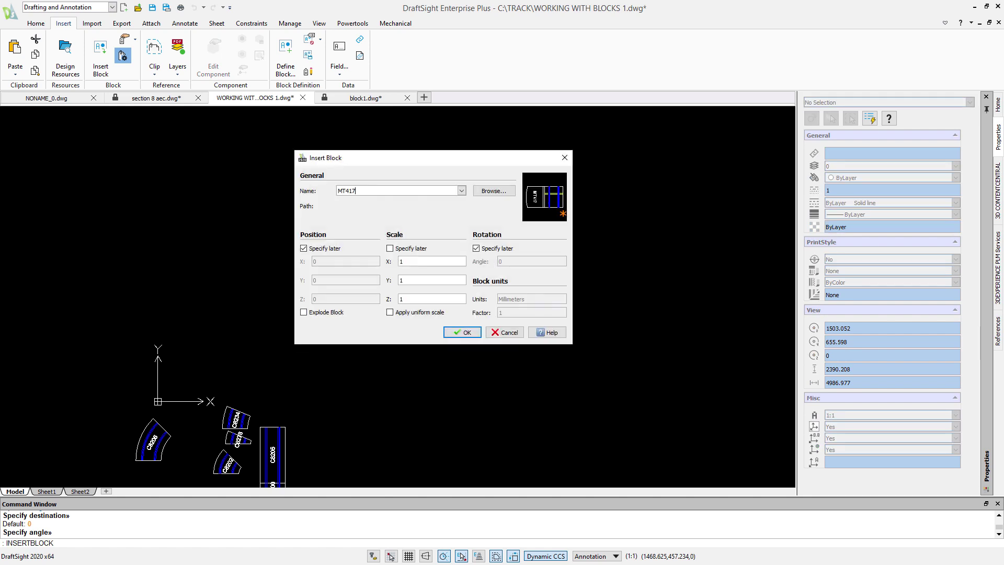
pyautogui.click(461, 191)
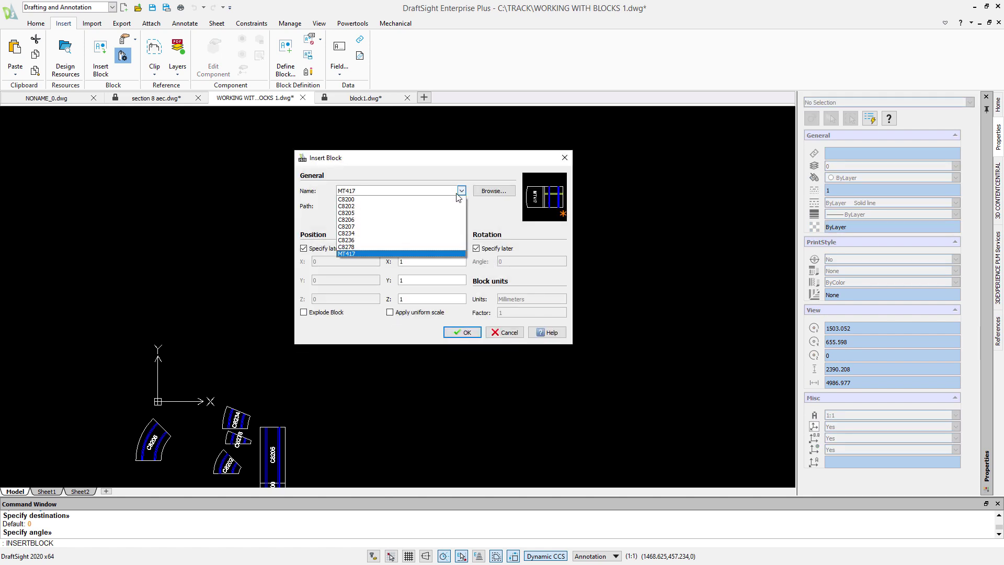
pyautogui.click(397, 213)
pyautogui.click(462, 332)
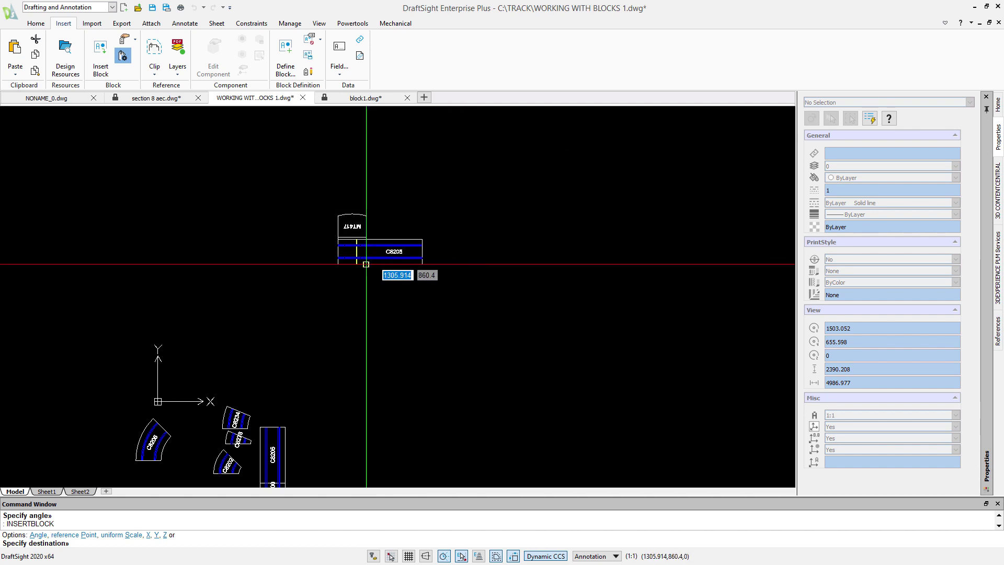
pyautogui.click(404, 263)
pyautogui.press('Return')
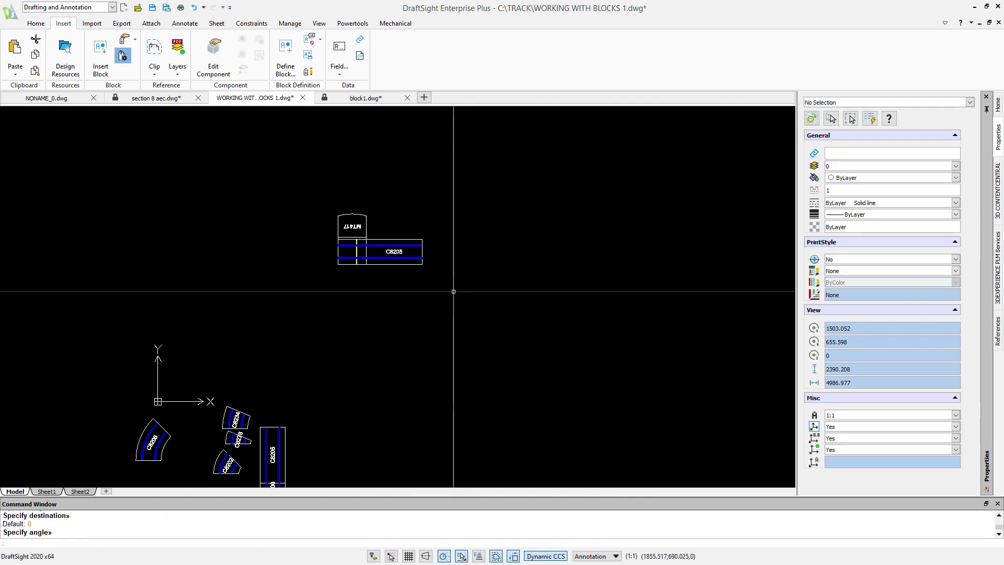
# Insert the C8206 curve block at the free end of the C8205 straight, rotated 90 degrees clockwise to bend downward.
pyautogui.press('Return')
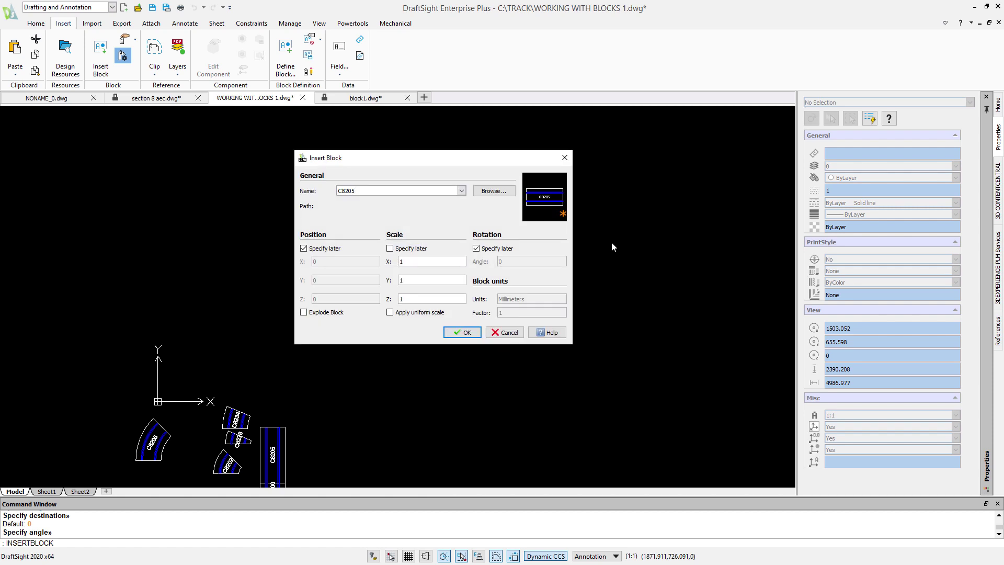
pyautogui.click(462, 191)
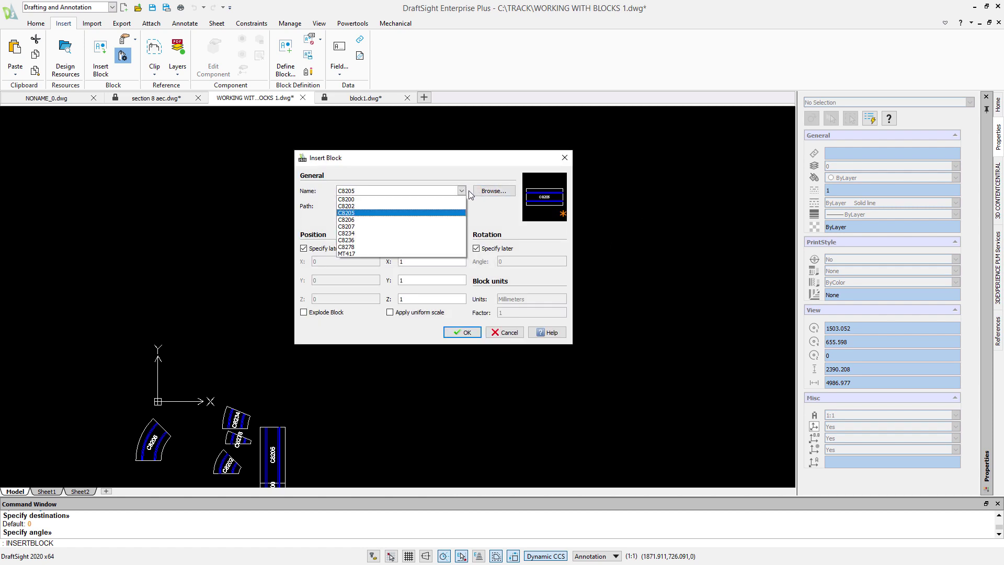
pyautogui.click(404, 220)
pyautogui.click(462, 333)
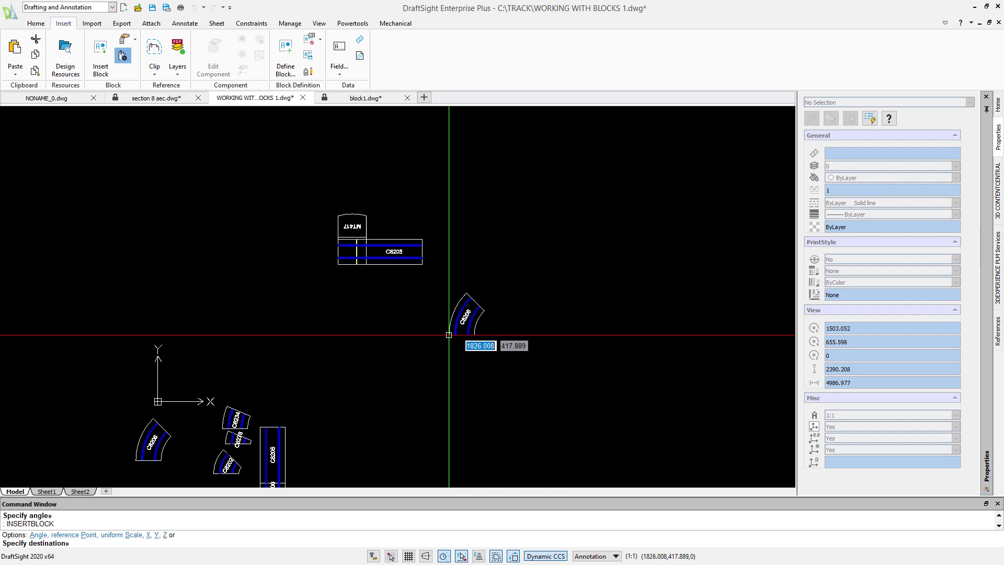
pyautogui.click(422, 246)
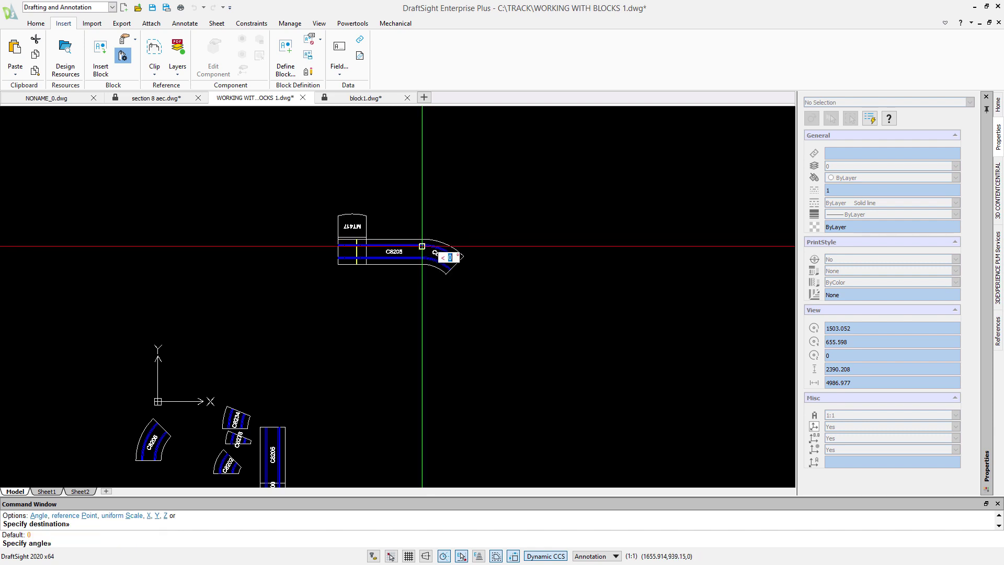
pyautogui.press('Return')
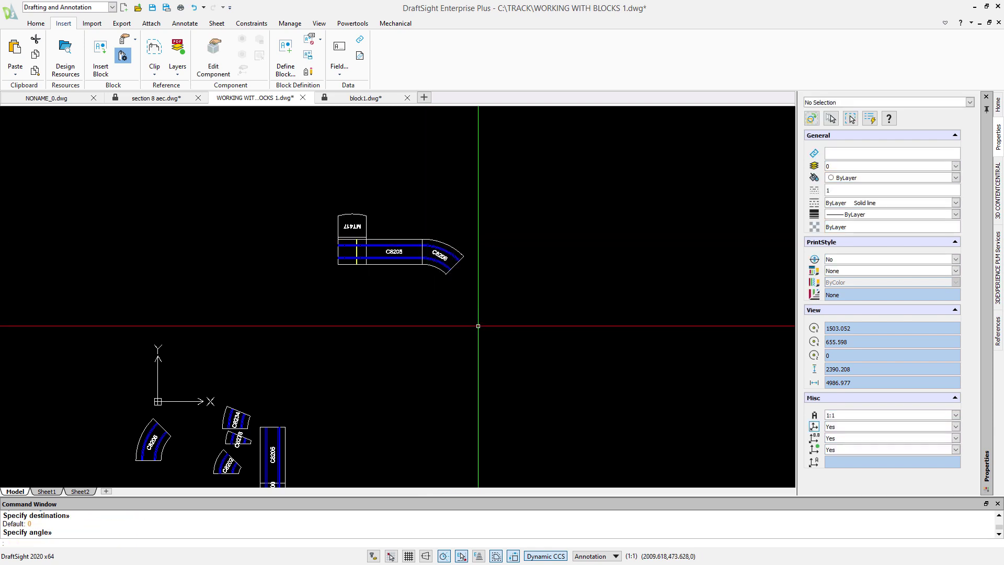
# Insert the C8202 curve block at the outer corner of the C8206 curve's free end, rotated to align with that edge.
pyautogui.press('Return')
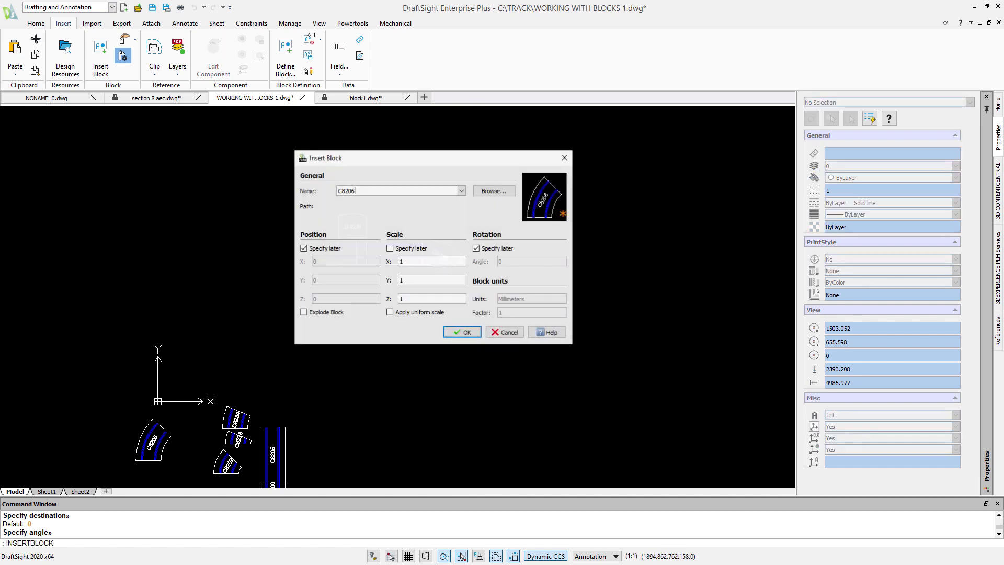
pyautogui.click(461, 191)
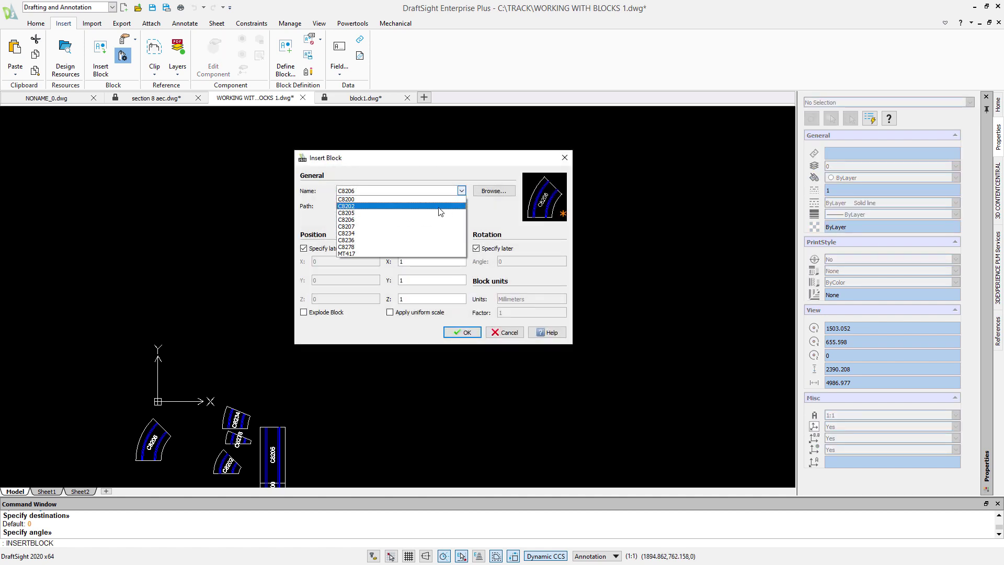
pyautogui.click(442, 206)
pyautogui.click(462, 333)
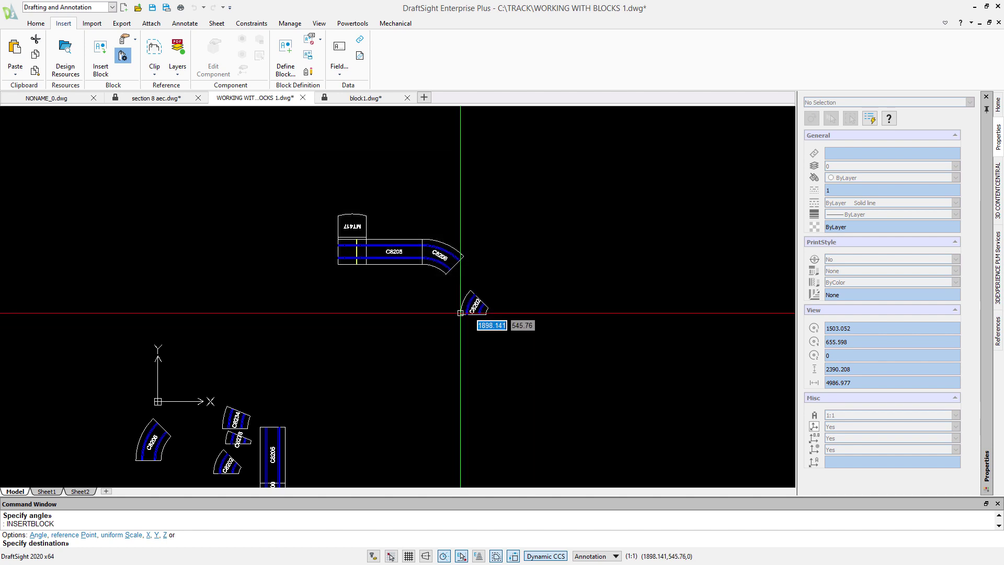
pyautogui.click(463, 256)
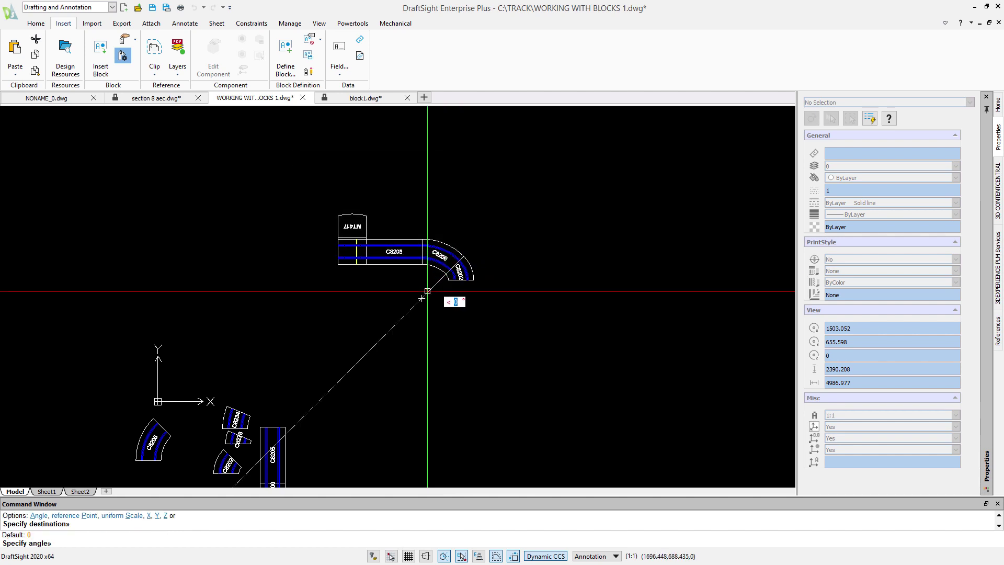
pyautogui.click(340, 473)
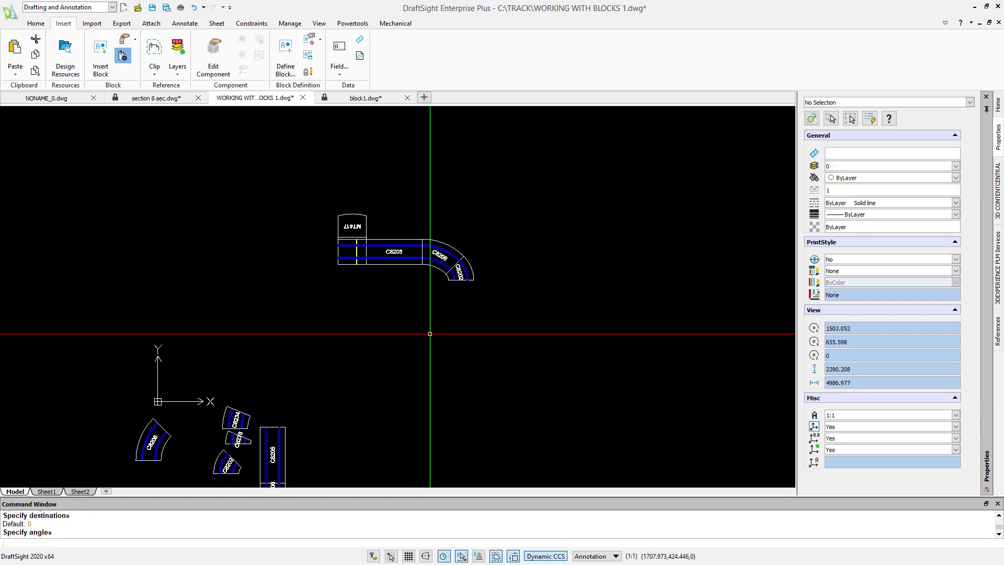
# Insert another C8206 curve block at the lower end of the C8202 curve, rotated 180 degrees to continue the bend.
pyautogui.press('Return')
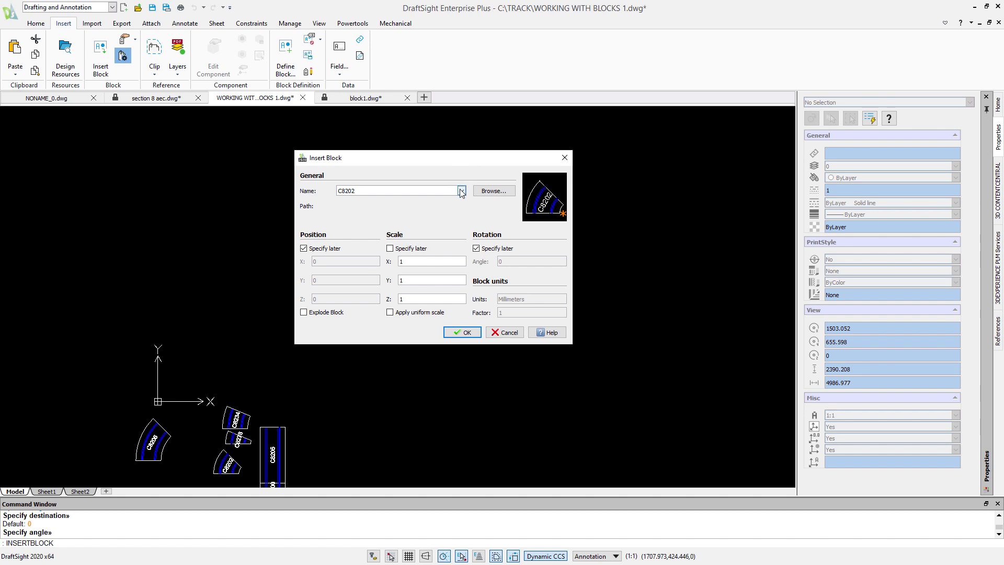
pyautogui.click(462, 191)
pyautogui.click(411, 223)
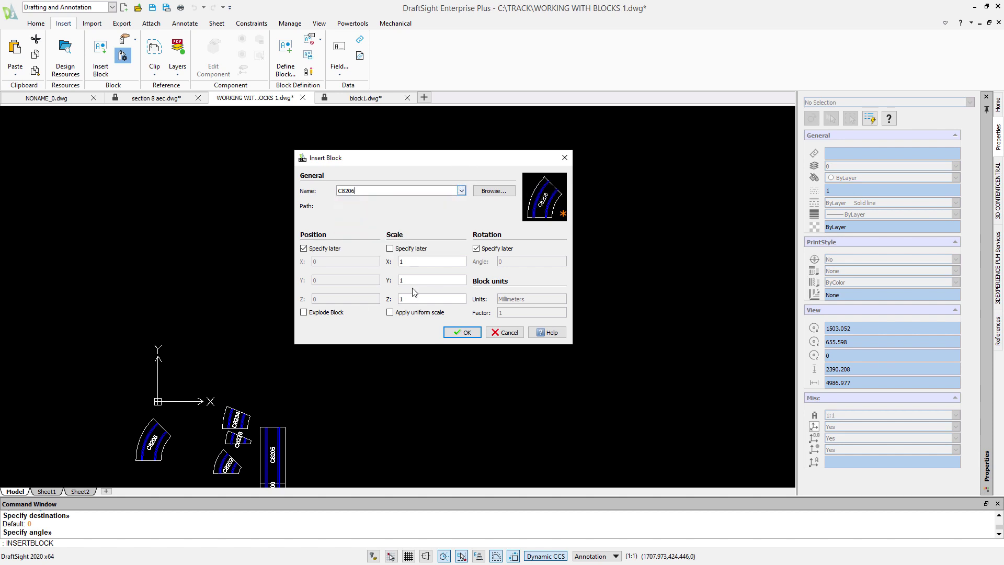
pyautogui.click(462, 332)
pyautogui.click(441, 280)
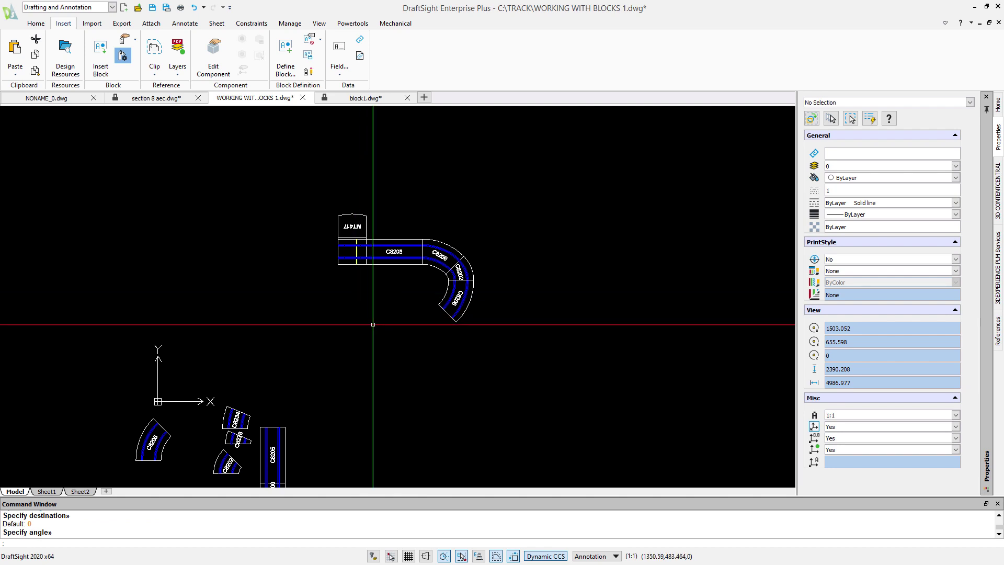
pyautogui.click(373, 325)
# Insert the C8205 straight block at the free end of the lower C8206 curve, rotated diagonally down toward the left.
pyautogui.press('Return')
pyautogui.click(462, 190)
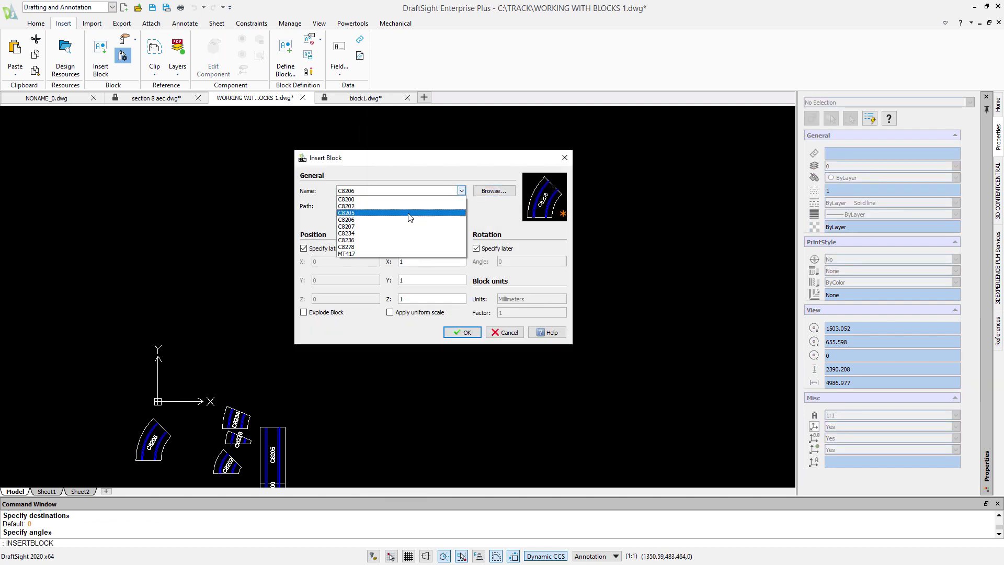
pyautogui.click(410, 213)
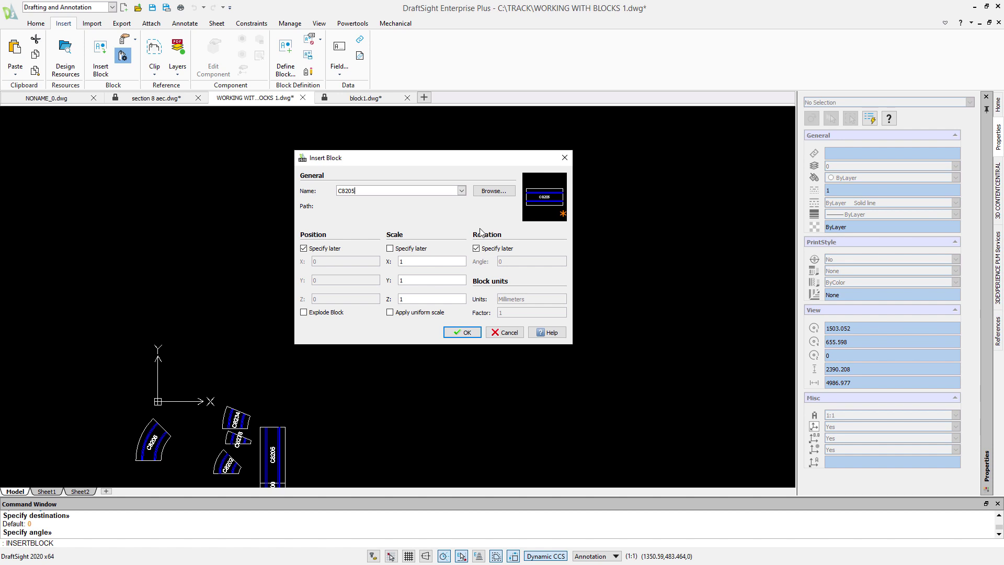
pyautogui.click(462, 333)
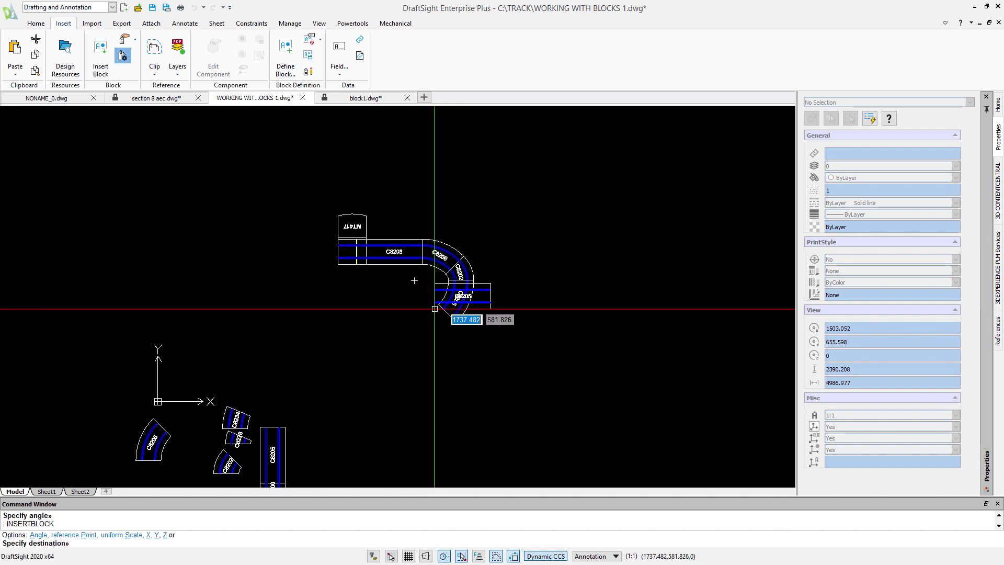
pyautogui.click(442, 308)
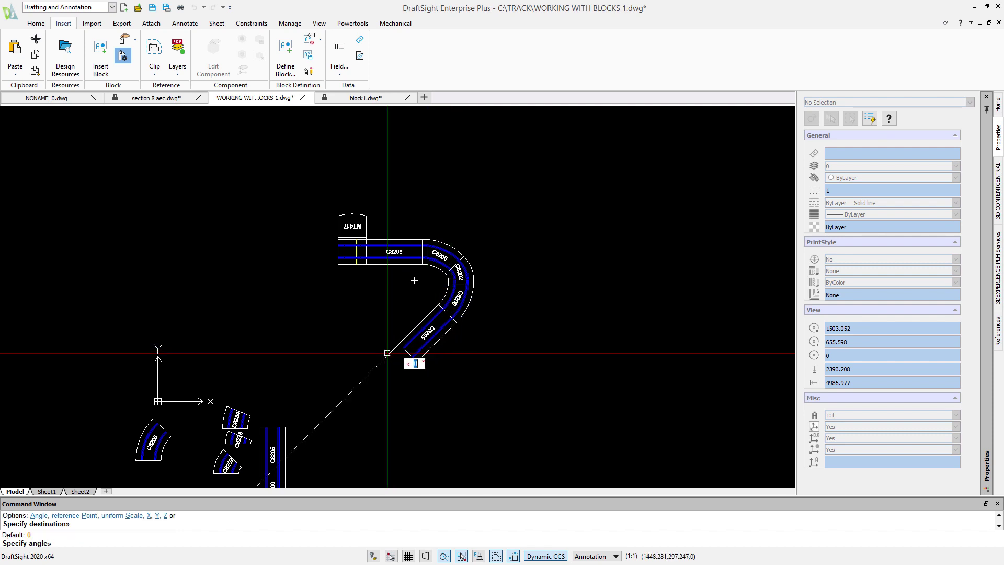
pyautogui.press('Return')
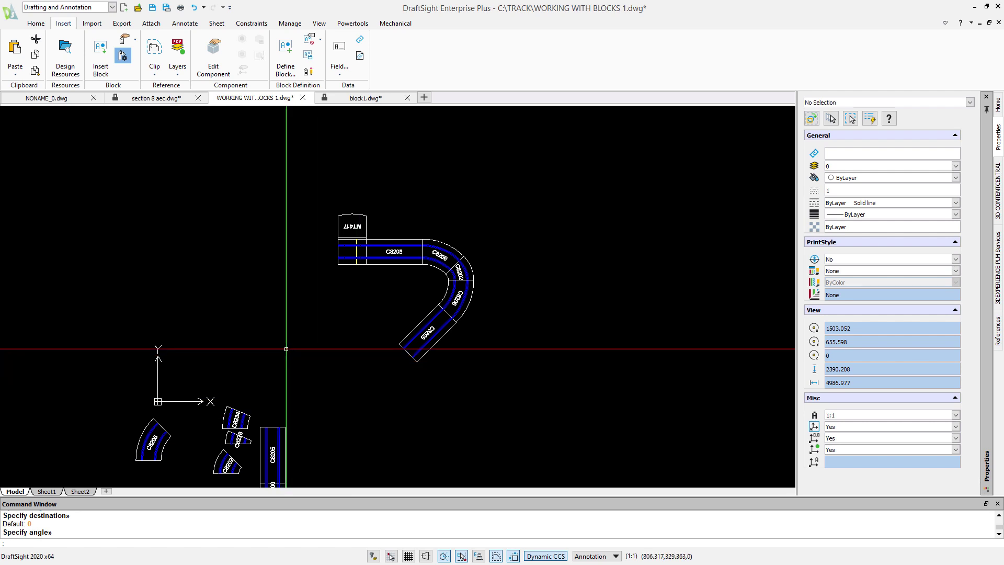
# Open Design Resources and browse from the DraftSight Favorites into the TRACK folder.
pyautogui.click(66, 42)
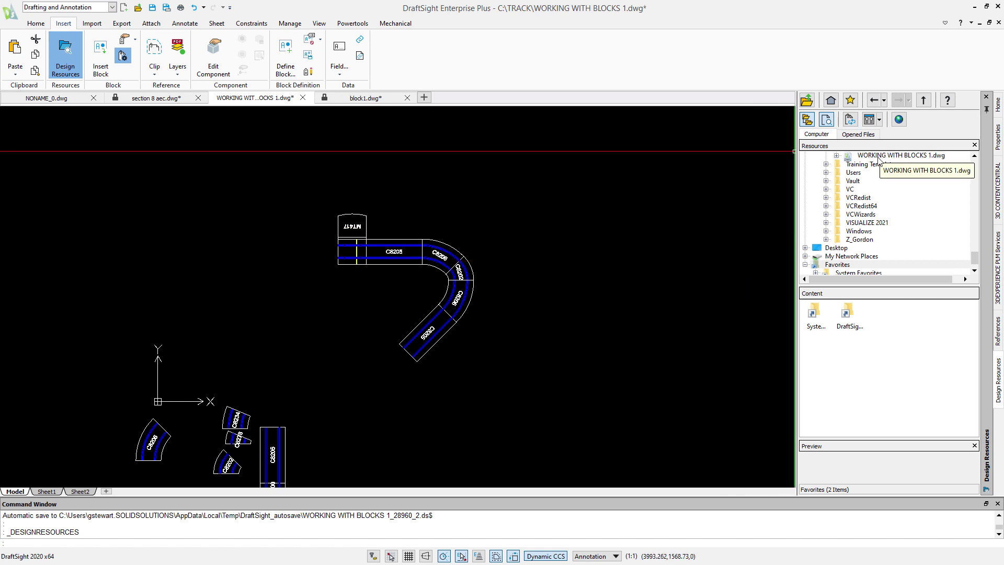
pyautogui.scroll(1, 881, 162)
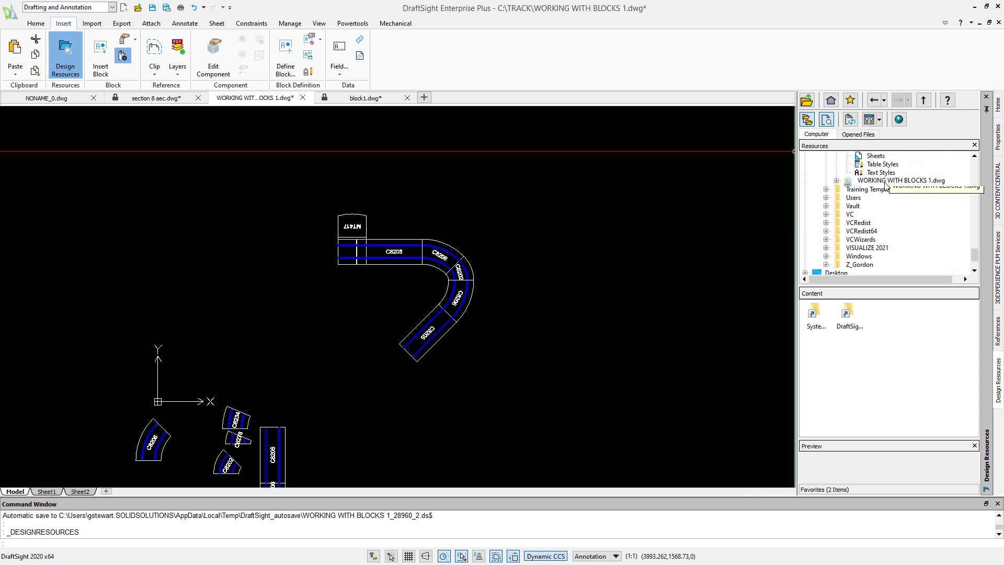
pyautogui.click(857, 135)
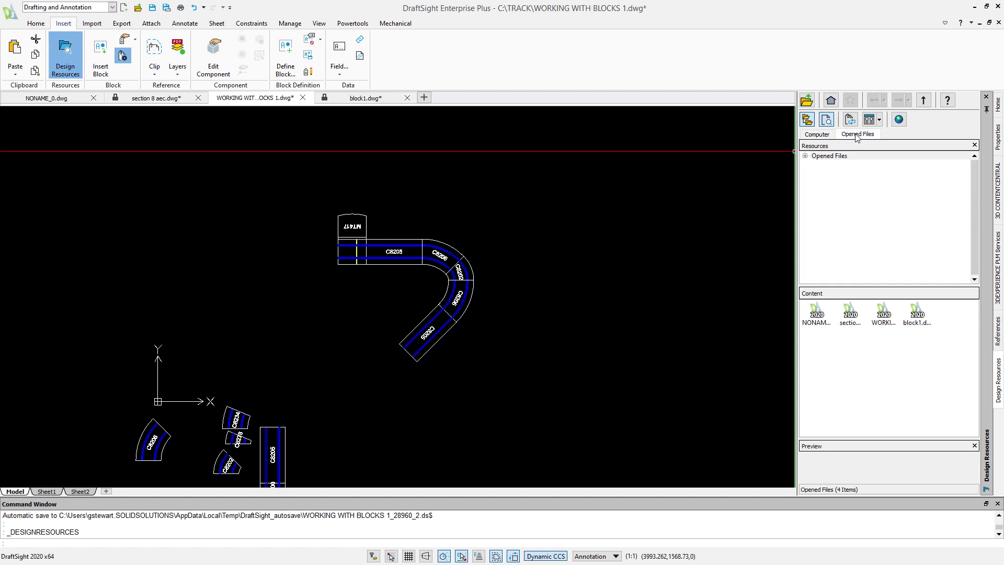
pyautogui.click(821, 135)
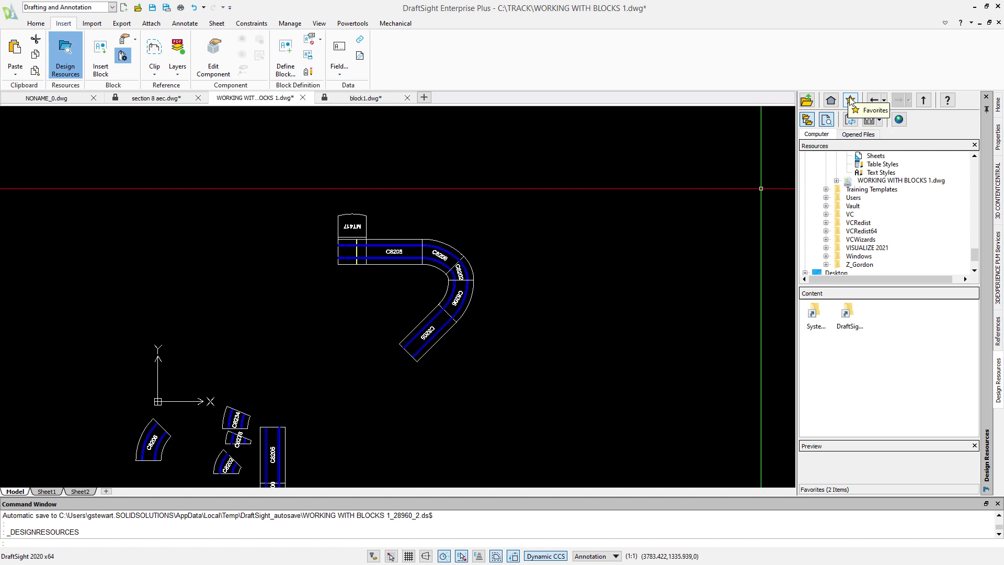
pyautogui.doubleClick(848, 312)
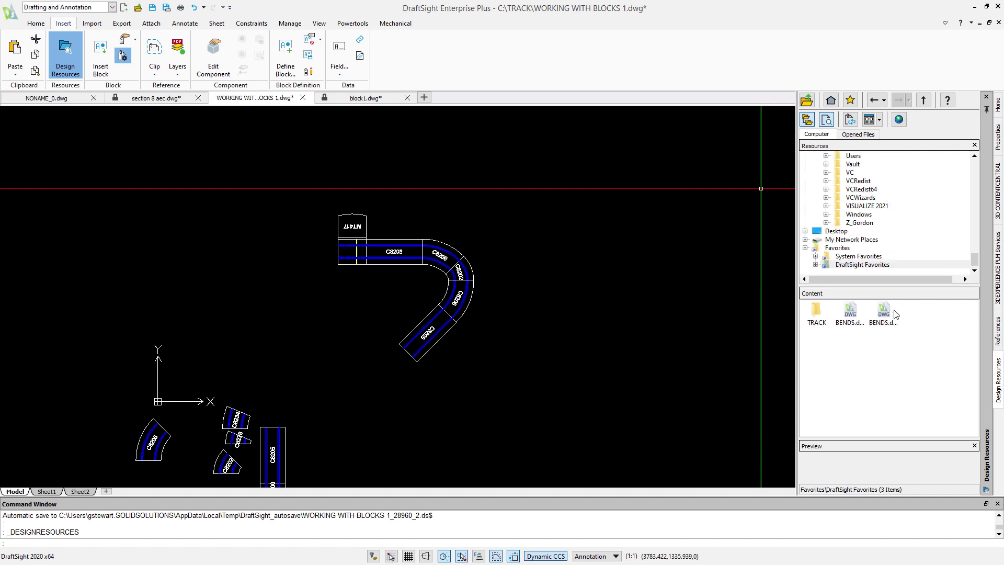
pyautogui.click(850, 312)
pyautogui.doubleClick(824, 315)
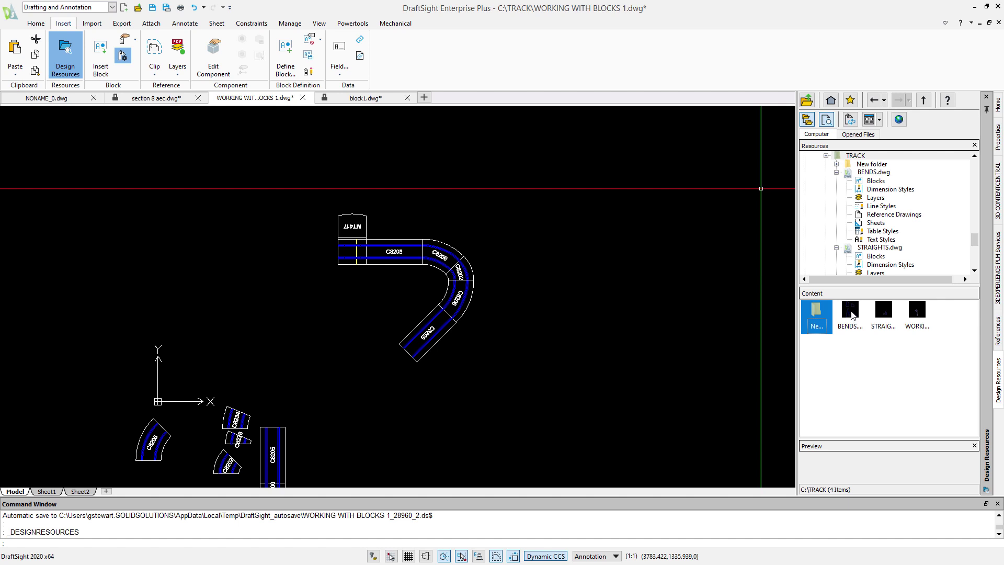
# Preview the drawings in the TRACK folder, explore the blocks of BENDS.dwg and preview C8202.
pyautogui.click(852, 314)
pyautogui.click(884, 313)
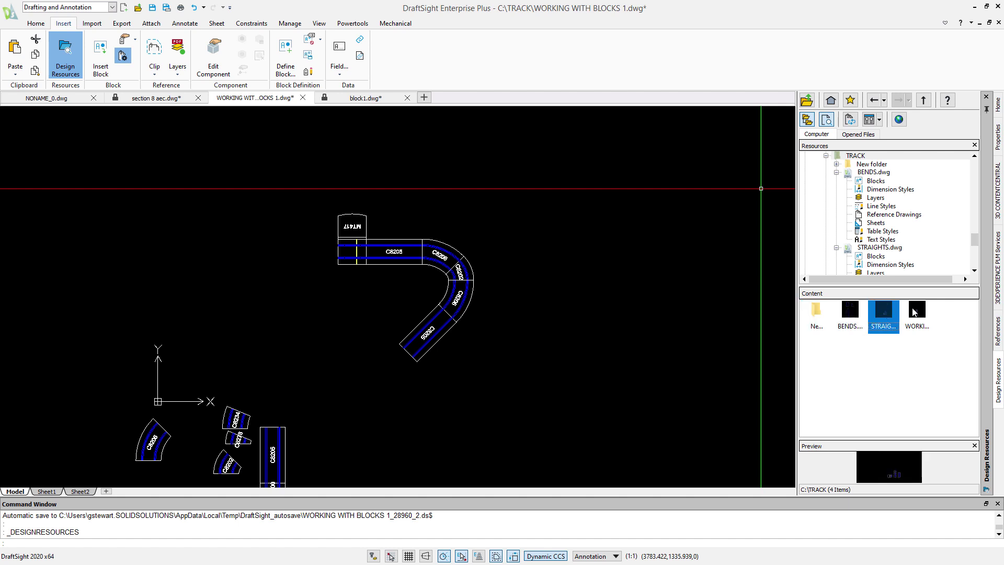
pyautogui.click(921, 312)
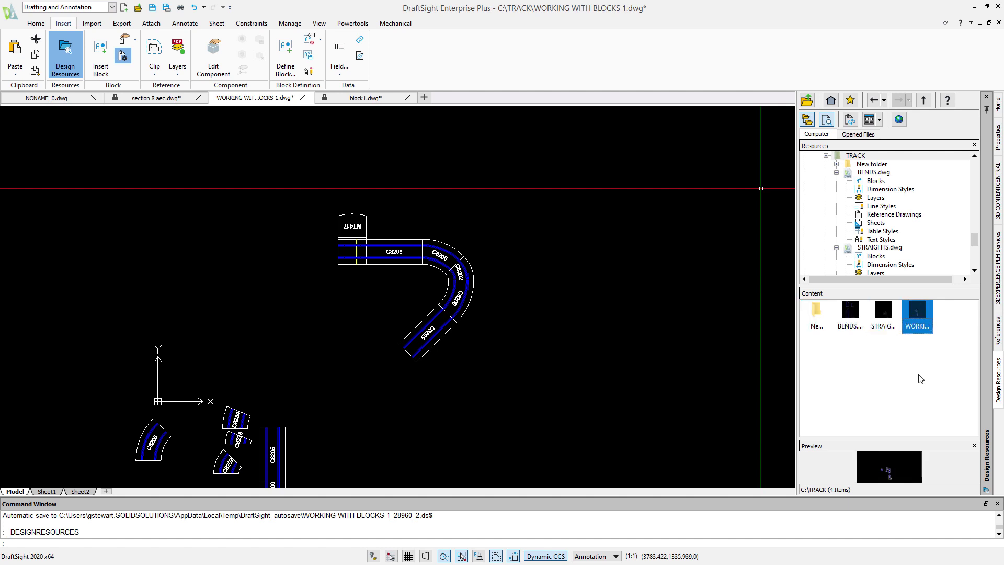
pyautogui.rightClick(853, 314)
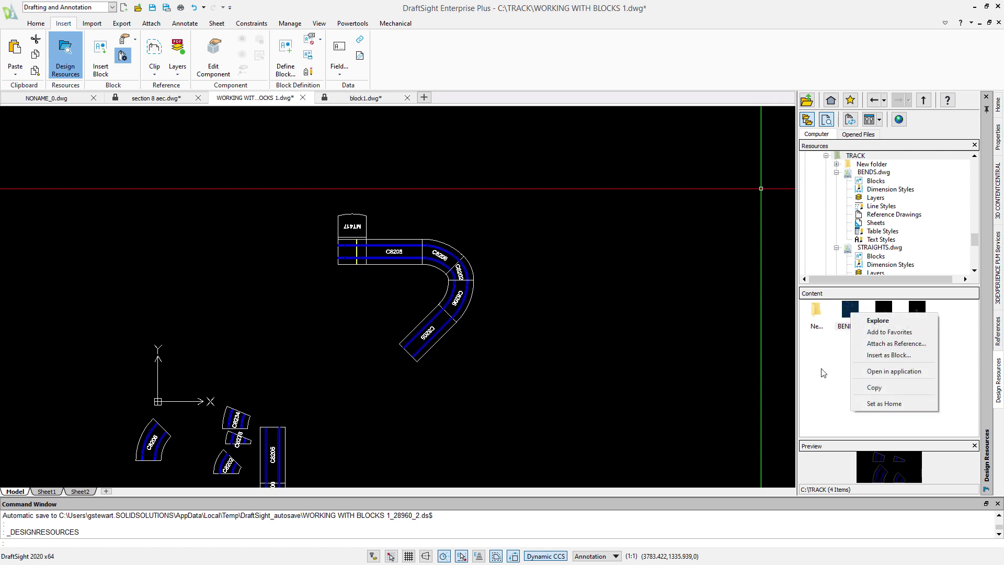
pyautogui.click(874, 321)
pyautogui.click(823, 315)
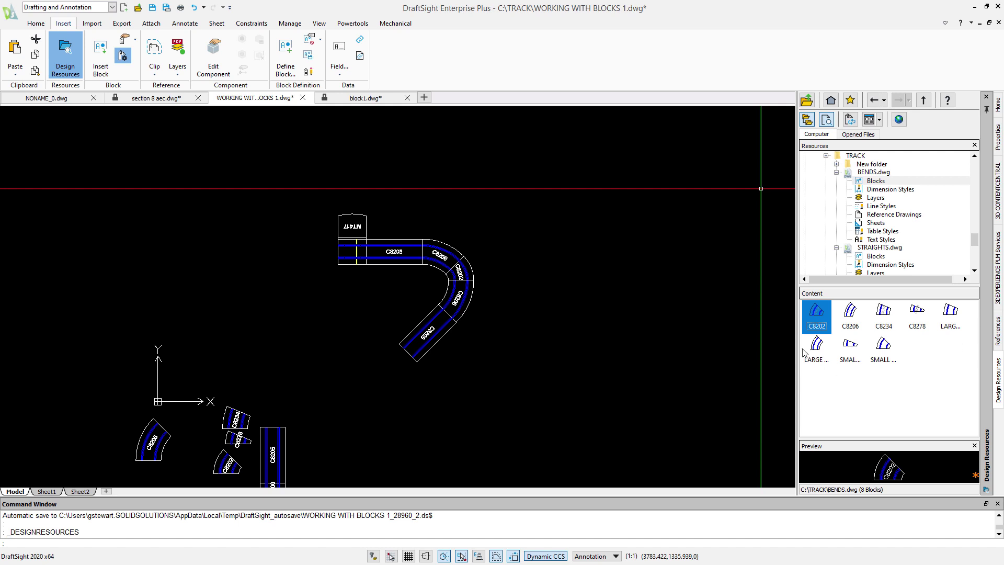
# Insert the SMALL QUARTER block from BENDS.dwg at the lower end of the diagonal C8205, rotated to bring the track back to horizontal.
pyautogui.click(858, 408)
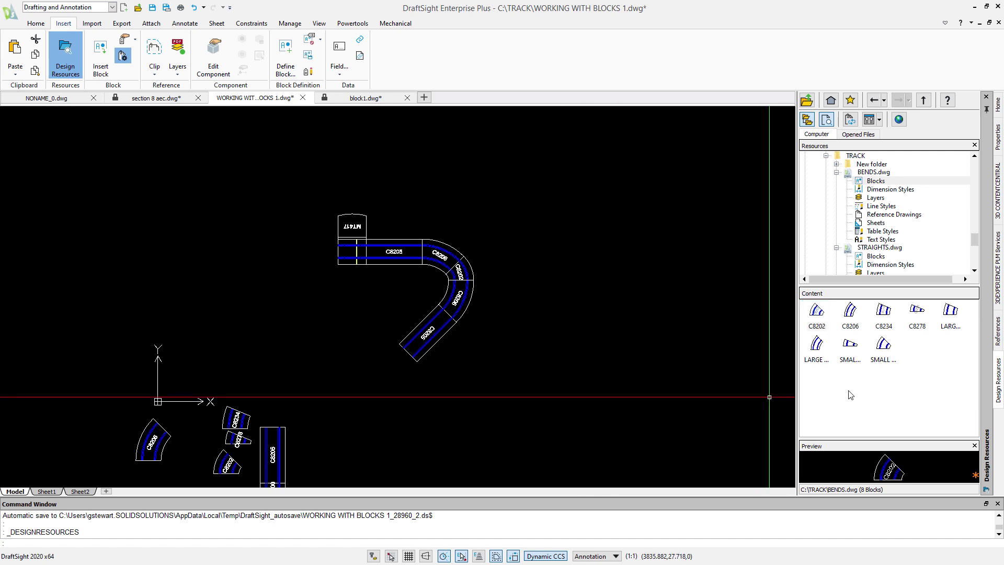
pyautogui.rightClick(884, 348)
pyautogui.click(906, 354)
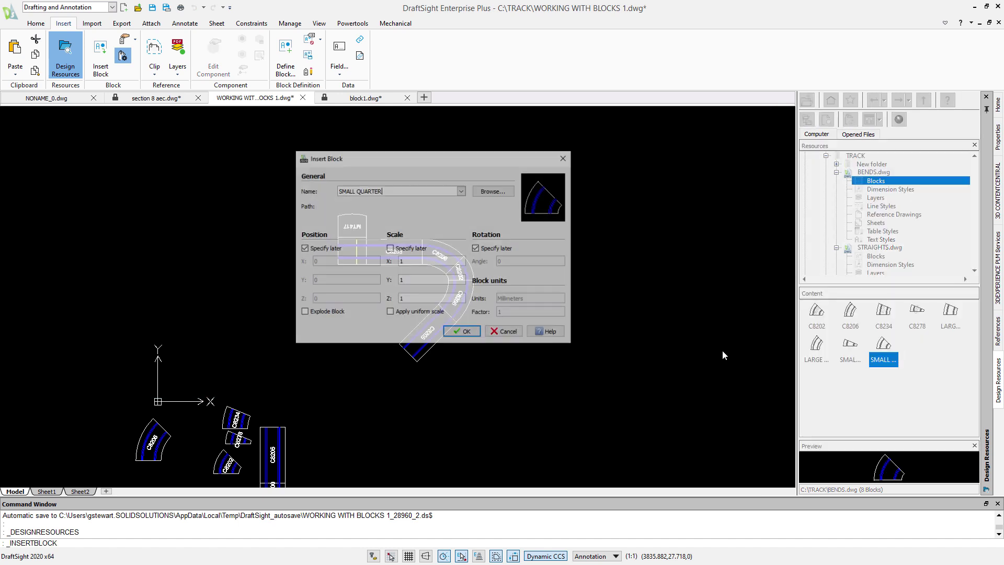
pyautogui.click(462, 333)
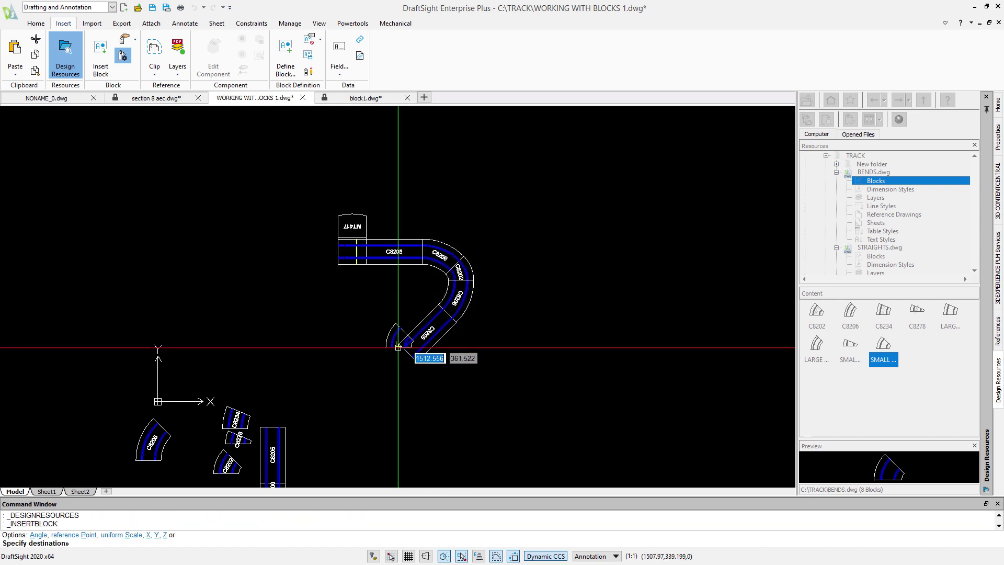
pyautogui.click(408, 354)
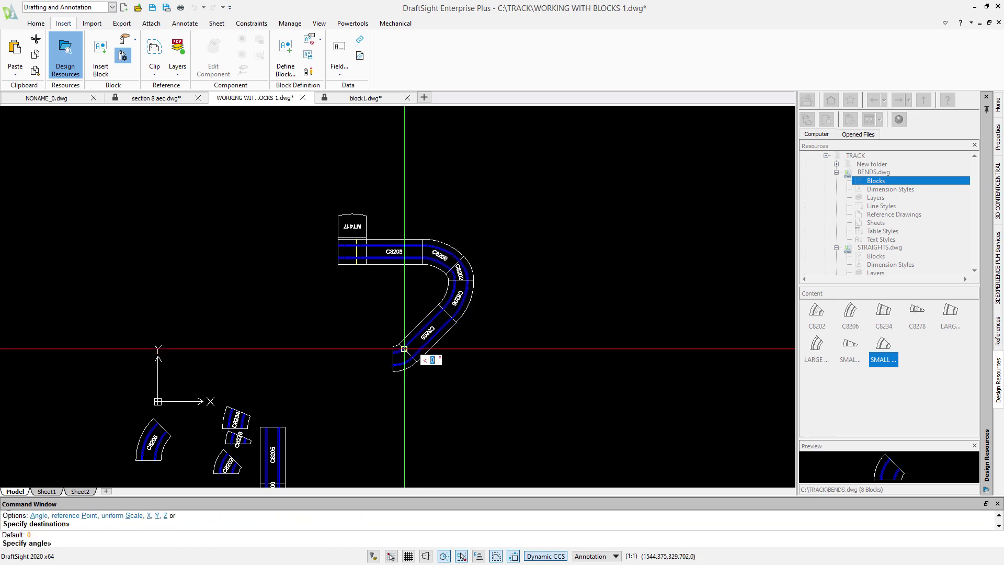
pyautogui.click(388, 326)
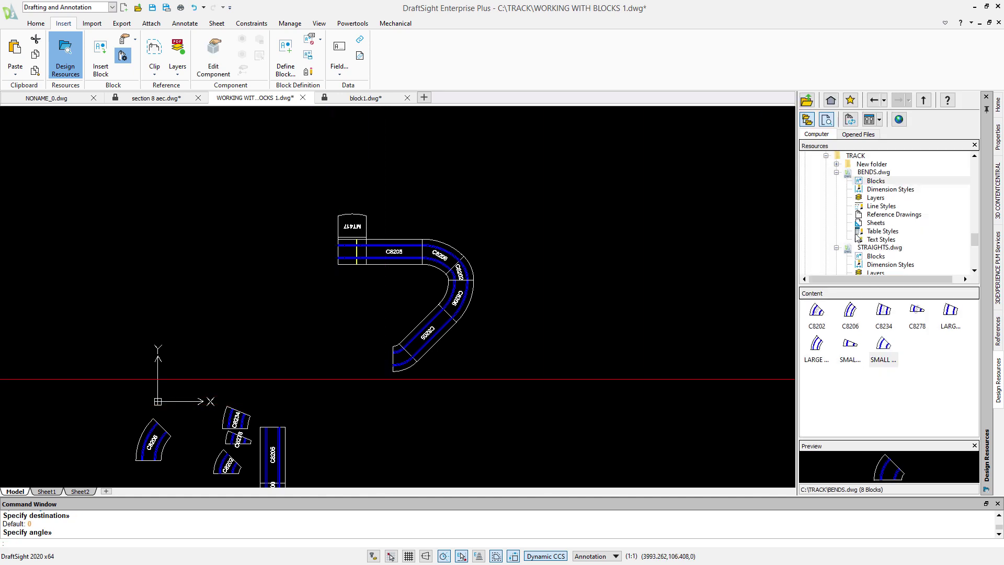
# Insert the first unlabelled straight block from STRAIGHTS.dwg at the free end of the small quarter bend, rotated to run horizontally left.
pyautogui.click(875, 257)
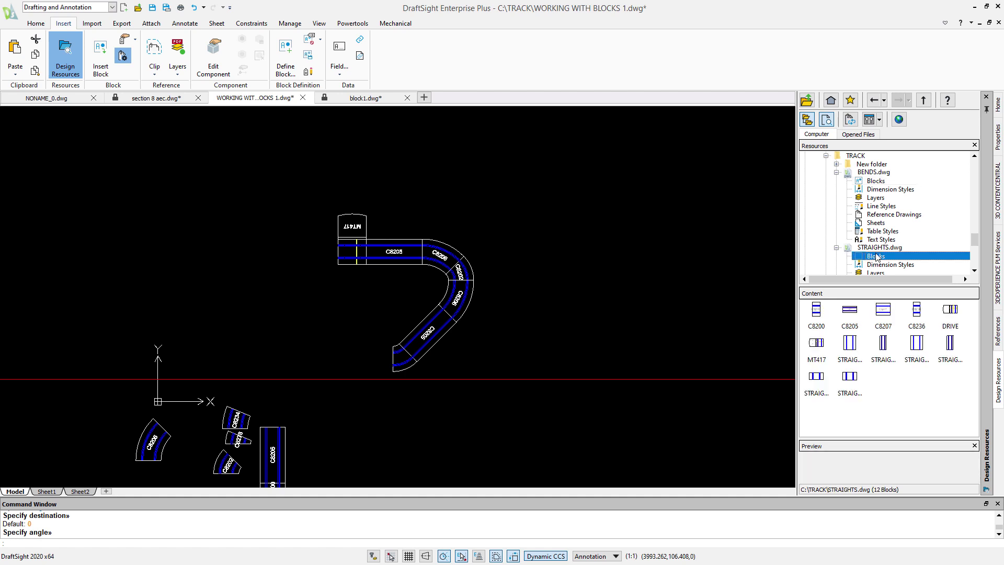
pyautogui.click(852, 347)
pyautogui.rightClick(853, 345)
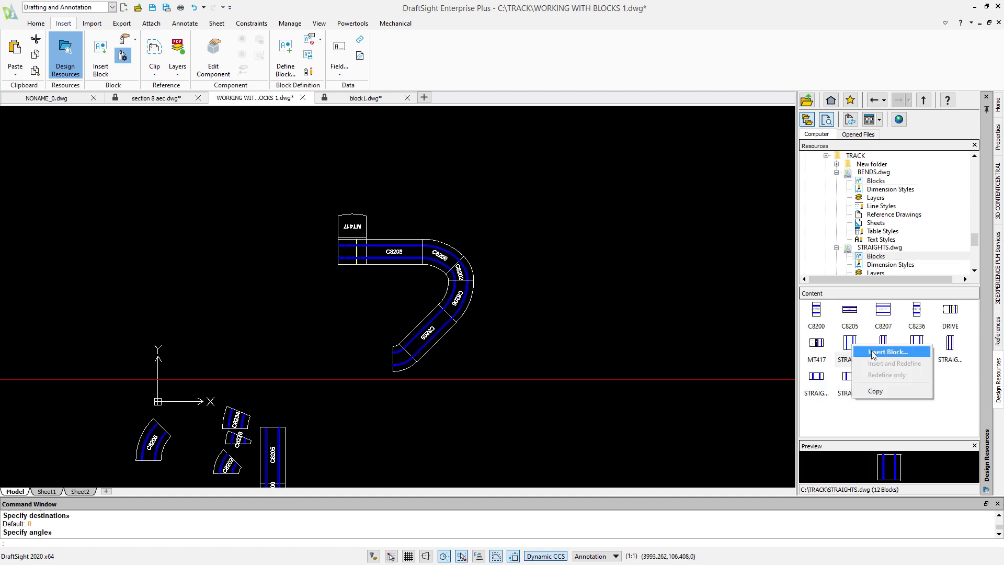
pyautogui.click(874, 354)
pyautogui.click(456, 333)
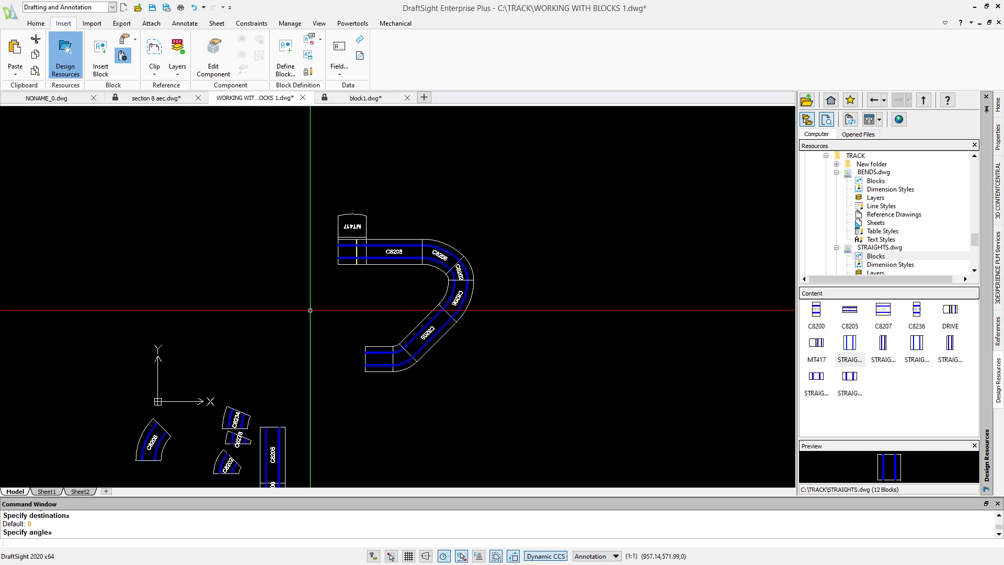
pyautogui.moveTo(292, 306)
pyautogui.mouseDown(button='middle')
pyautogui.moveTo(361, 296)
pyautogui.moveTo(406, 267)
pyautogui.mouseUp(button='middle')
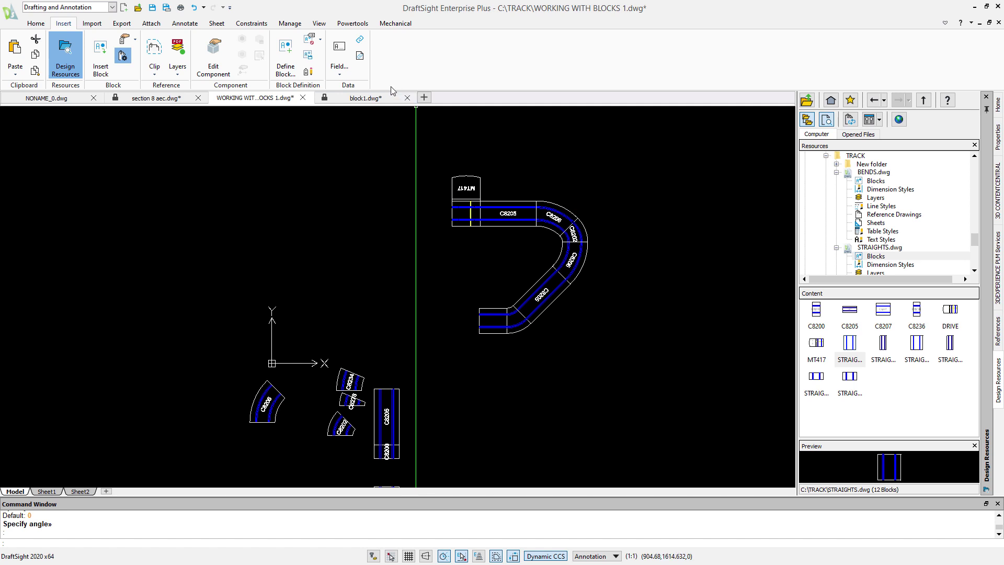
# In block1.dwg, start a block definition named BOLT with its base point at the midpoint of the flange's shank-side edge.
pyautogui.click(378, 98)
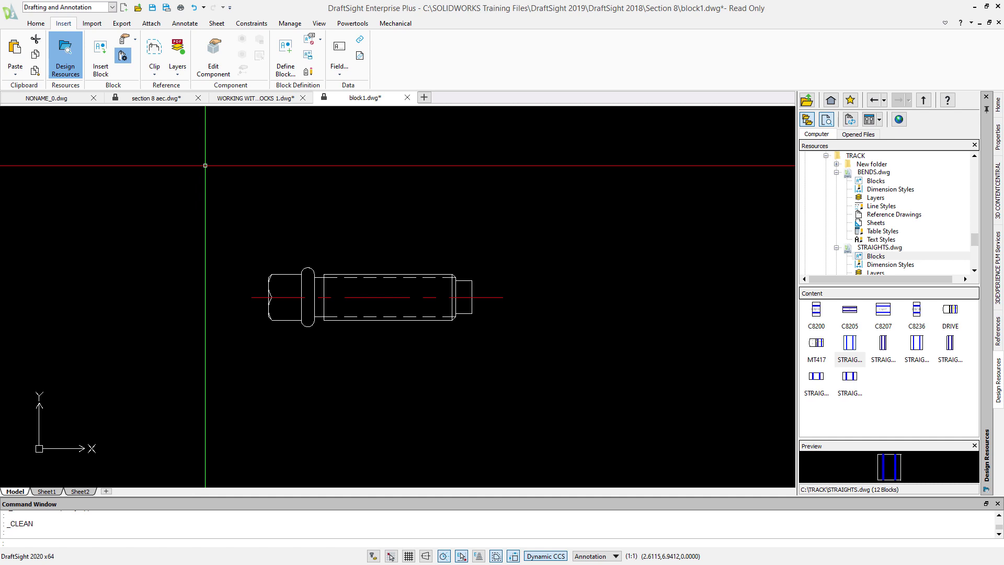
pyautogui.click(286, 58)
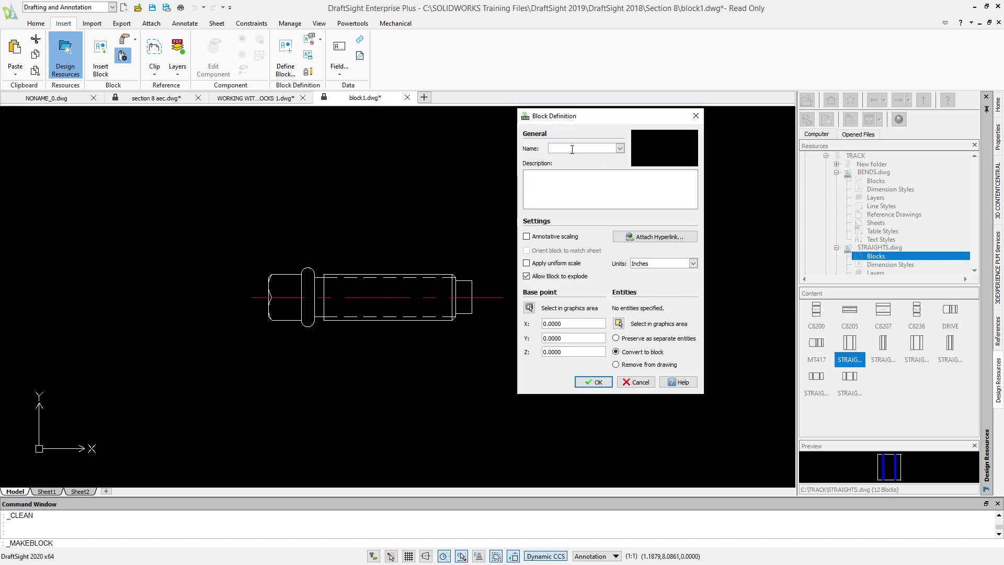
pyautogui.write('BOLT')
pyautogui.click(555, 184)
pyautogui.click(530, 308)
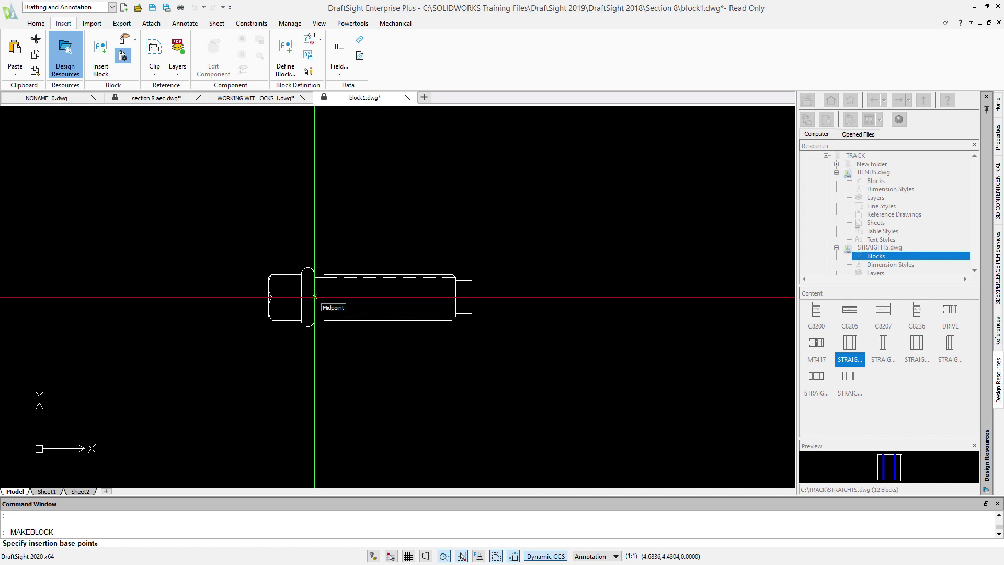
pyautogui.click(314, 298)
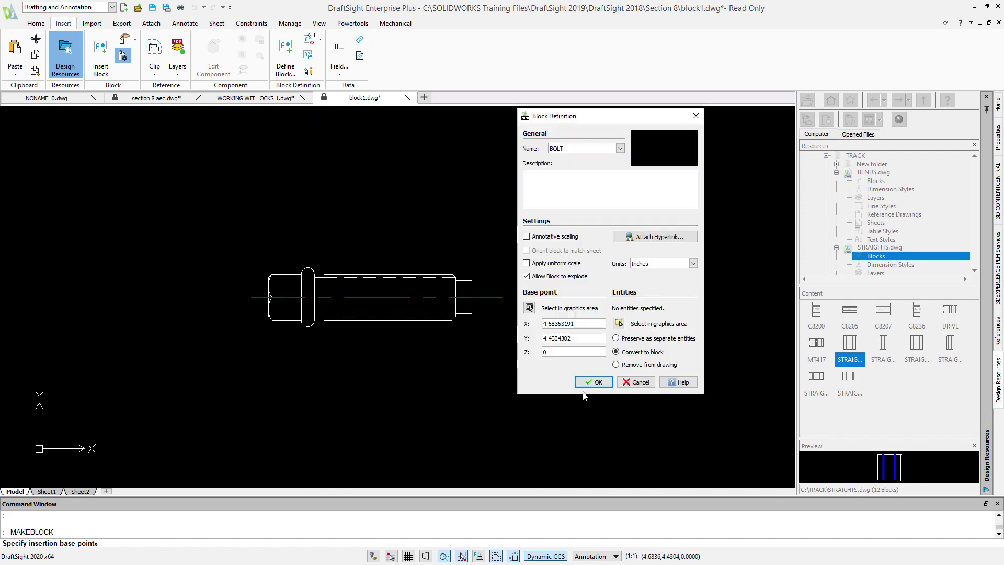
# Add all the bolt geometry with its centerline to the BOLT definition, create it with Convert to block, and select the resulting block.
pyautogui.click(619, 324)
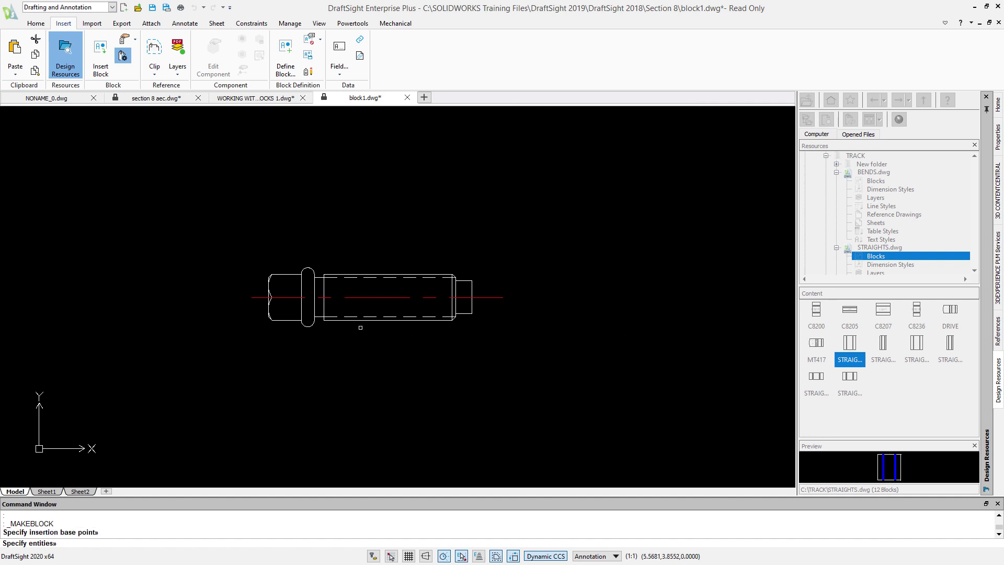
pyautogui.click(202, 232)
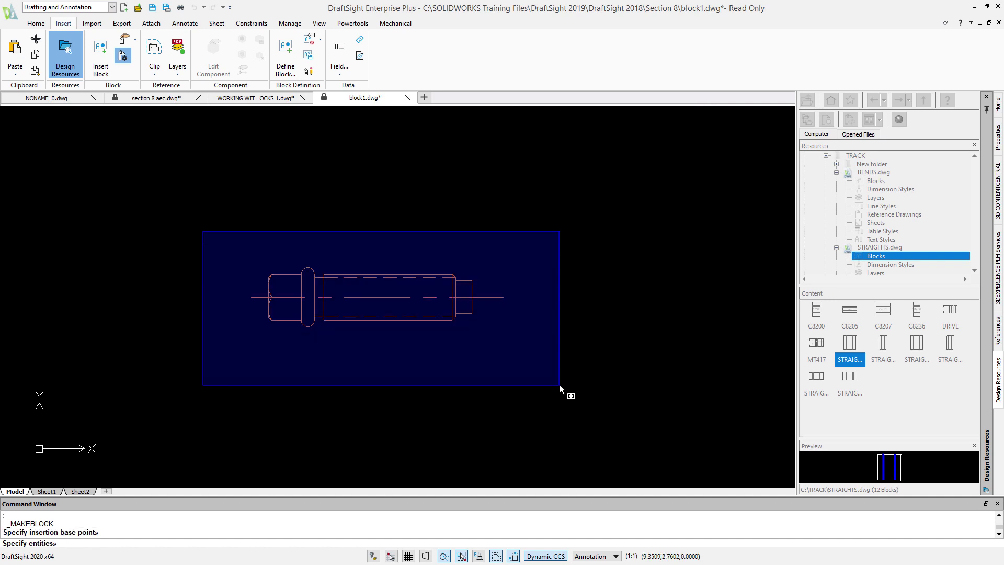
pyautogui.click(559, 386)
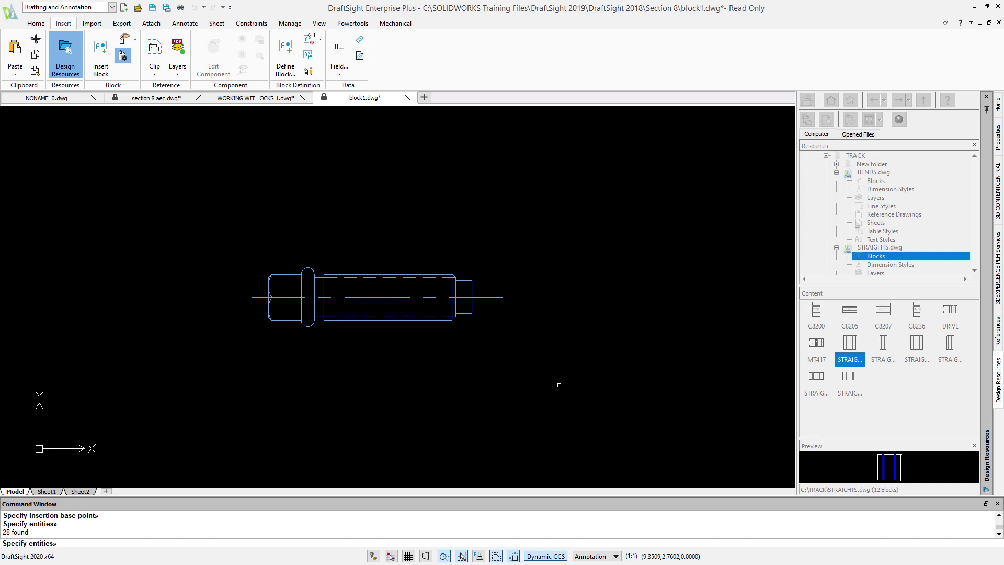
pyautogui.press('Return')
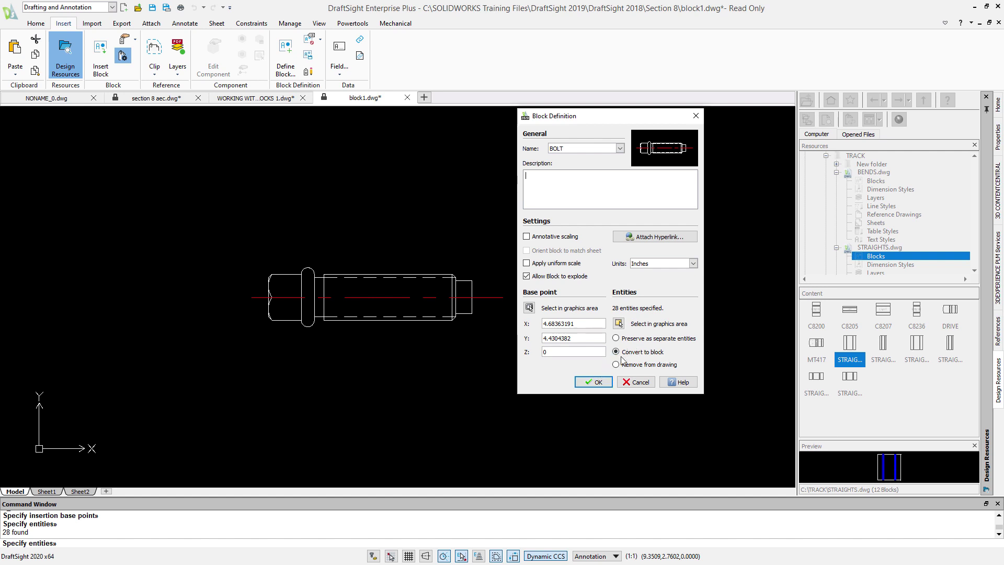
pyautogui.click(598, 382)
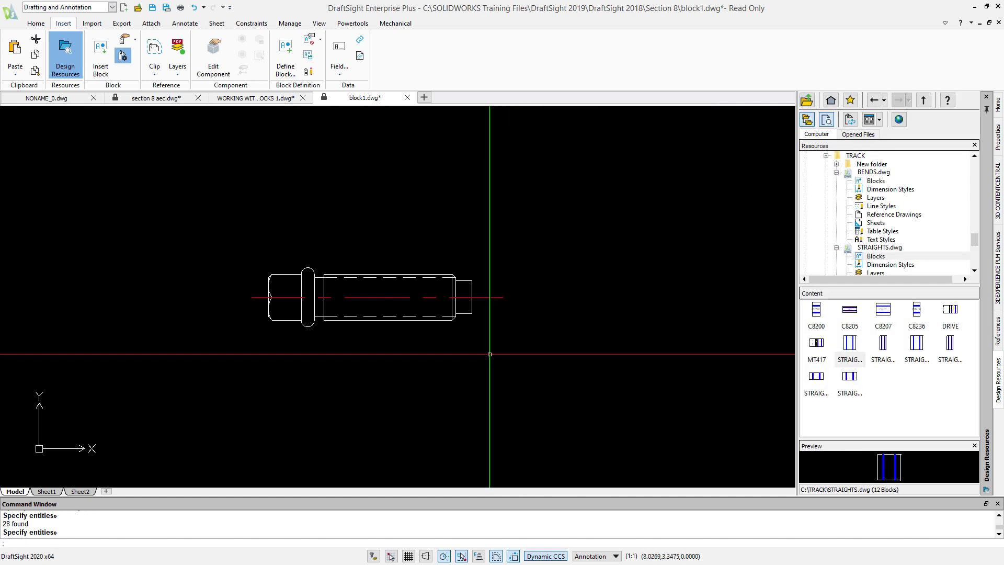
pyautogui.click(453, 314)
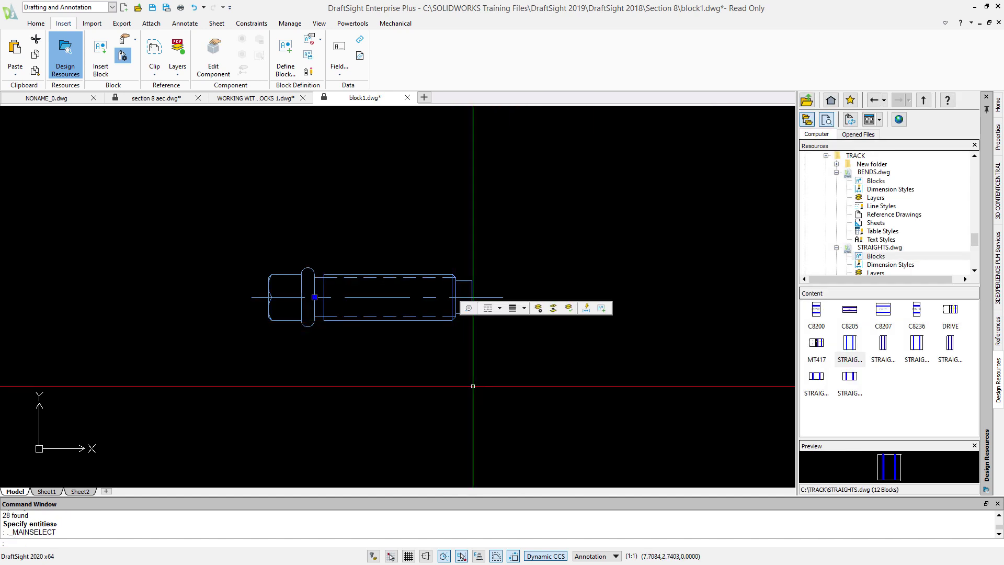